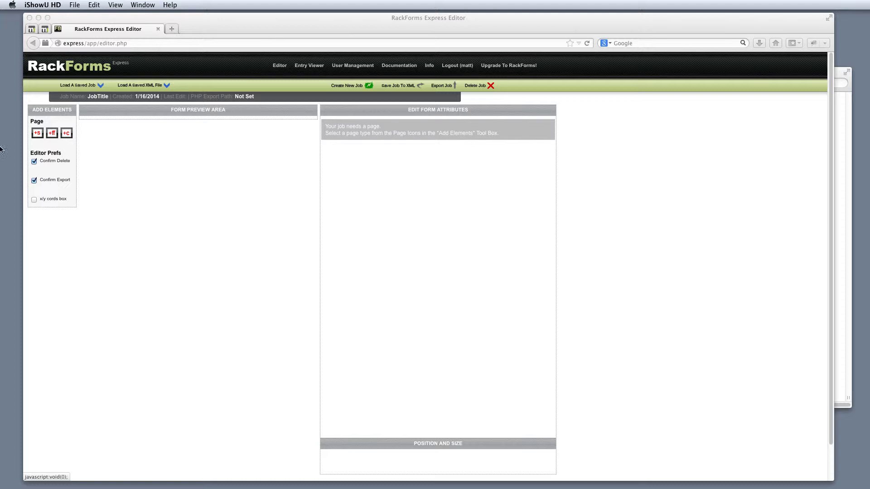
# - Add a sortable form page and a confirmation page to the job
pyautogui.click(34, 134)
pyautogui.click(36, 134)
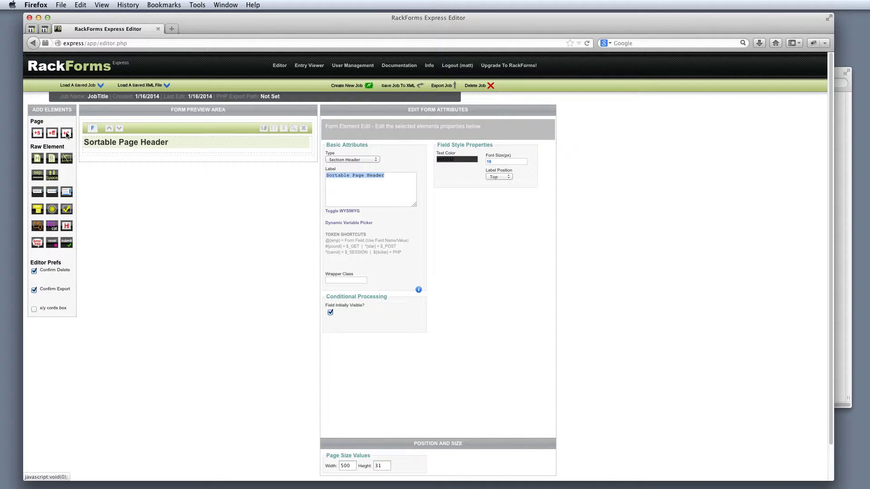
pyautogui.click(66, 135)
# - Put two text fields and a text area on the sortable form page
pyautogui.click(146, 129)
pyautogui.click(37, 192)
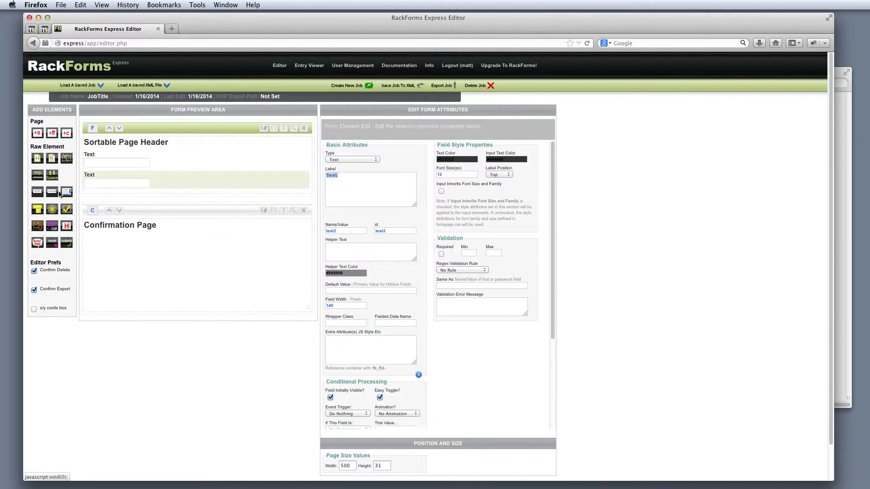
pyautogui.click(67, 192)
pyautogui.click(150, 255)
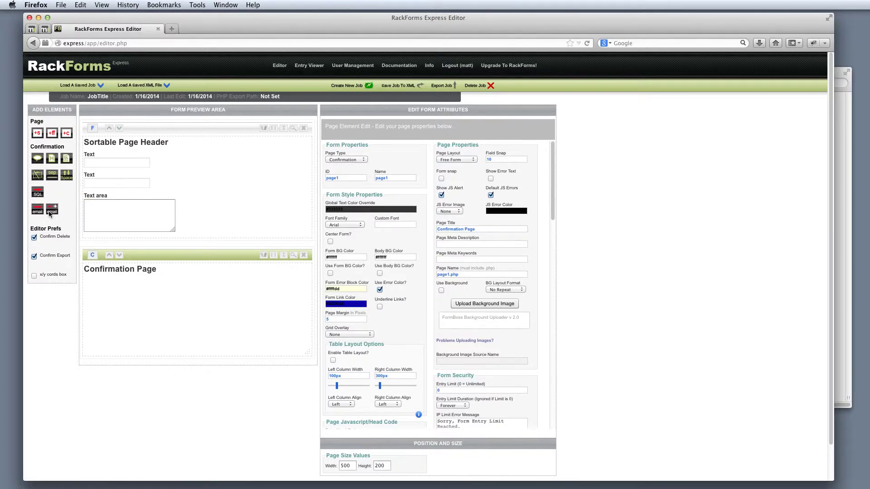
# - Leave one email element on the confirmation page, deleting an extra Email+ element
pyautogui.click(43, 214)
pyautogui.moveTo(95, 308); pyautogui.dragTo(105, 305)
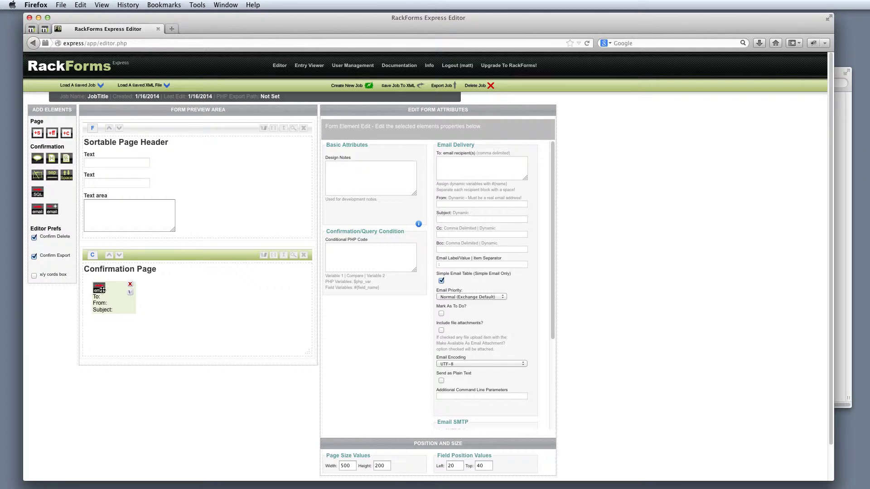
pyautogui.click(52, 210)
pyautogui.moveTo(98, 291); pyautogui.dragTo(167, 296)
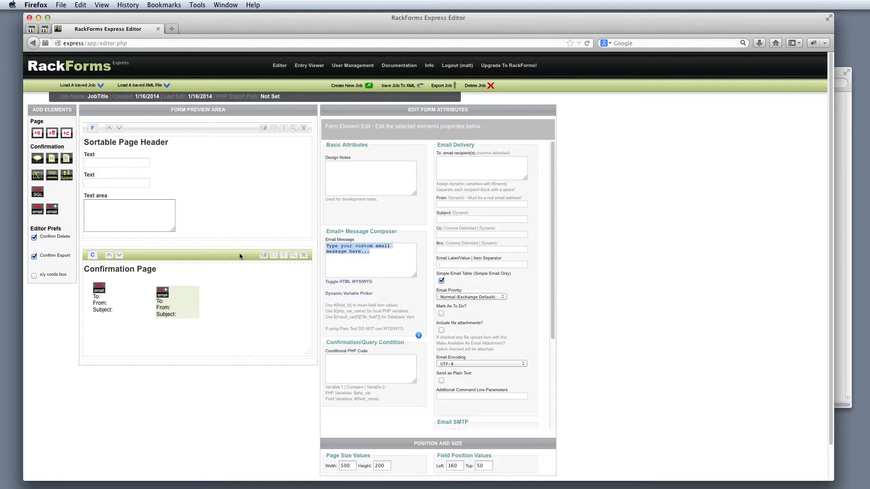
pyautogui.press('Delete')
pyautogui.click(458, 227)
pyautogui.click(110, 298)
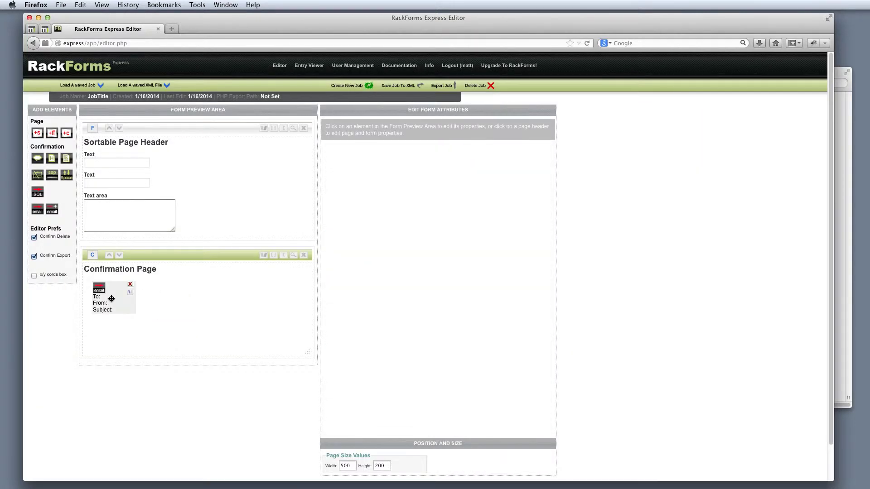
# - Change the form page header label to 'Contact Form'
pyautogui.click(179, 141)
pyautogui.moveTo(383, 175); pyautogui.dragTo(326, 176)
pyautogui.write('Contact Form')
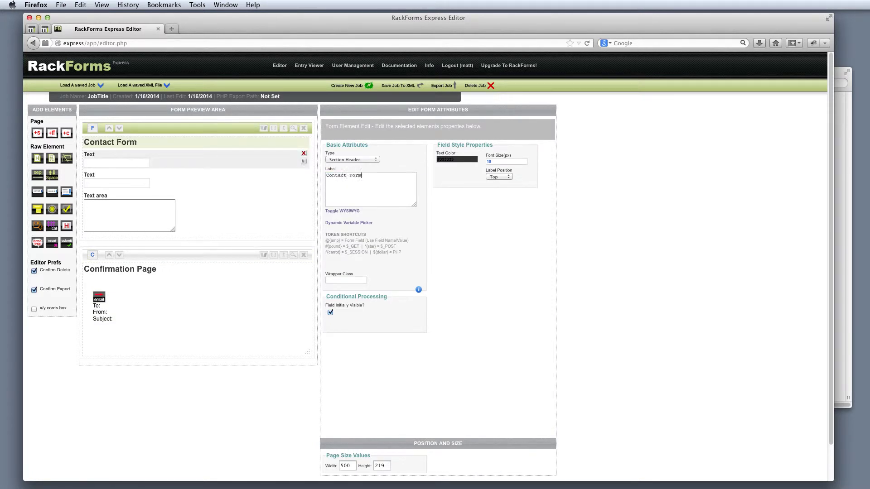
# - Relabel the two text fields 'Name' and 'Email'
pyautogui.click(199, 161)
pyautogui.moveTo(382, 176); pyautogui.dragTo(309, 174)
pyautogui.write('Name')
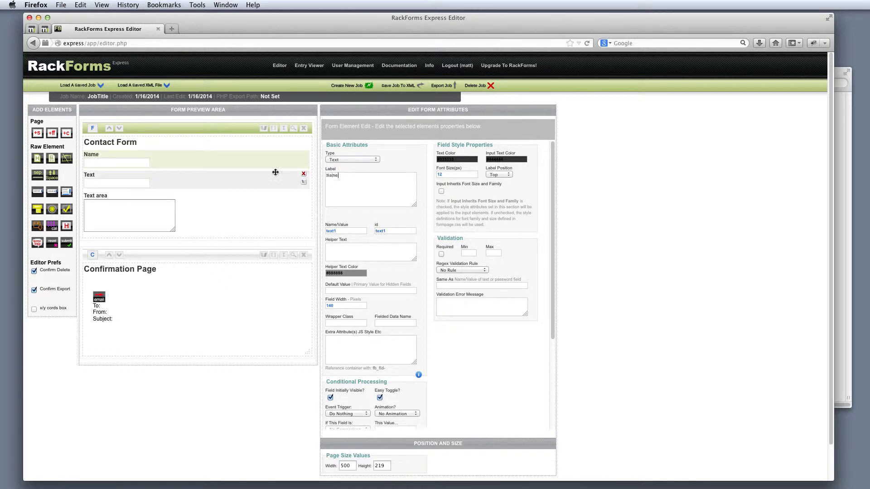
pyautogui.click(175, 184)
pyautogui.moveTo(381, 183); pyautogui.dragTo(314, 176)
pyautogui.write('Email')
# - Relabel the text area 'Contact Message' and add a Submit button below the fields
pyautogui.click(215, 195)
pyautogui.moveTo(362, 177); pyautogui.dragTo(270, 170)
pyautogui.write('Contact Message')
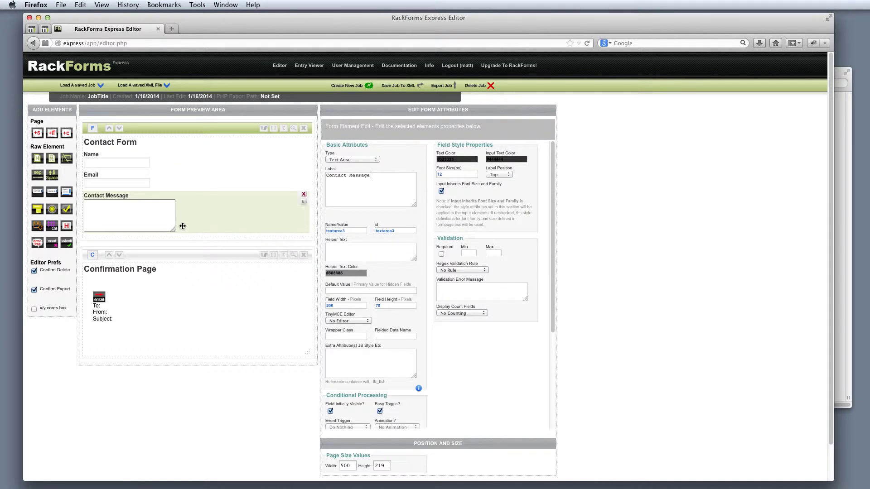
pyautogui.click(66, 243)
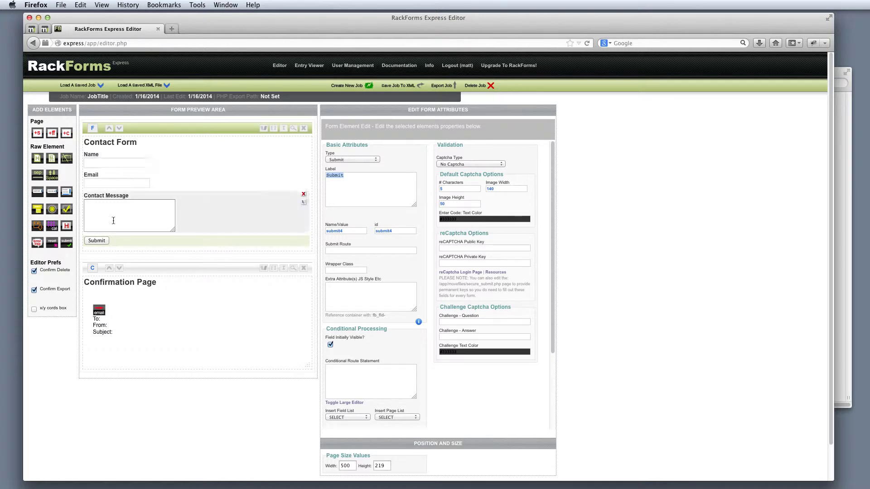
pyautogui.click(101, 327)
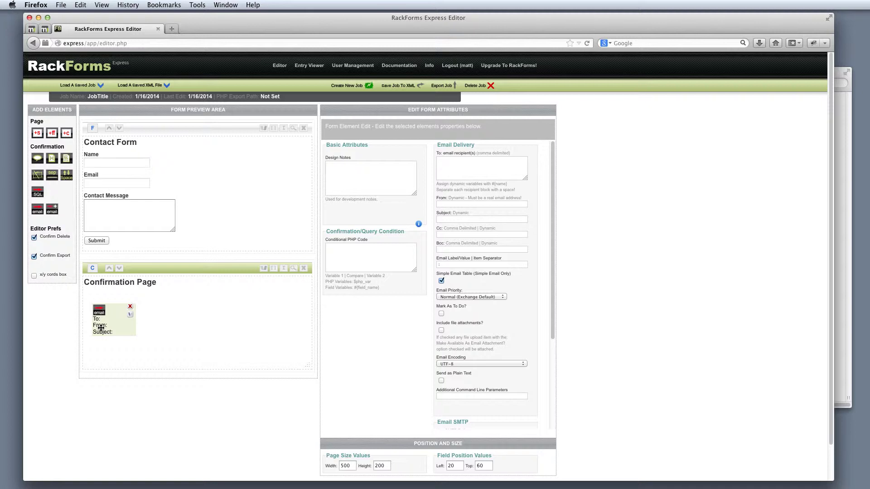
# - Enter the recipient address in To, reuse it as the From address, and set subject 'Contact Form'
pyautogui.click(451, 169)
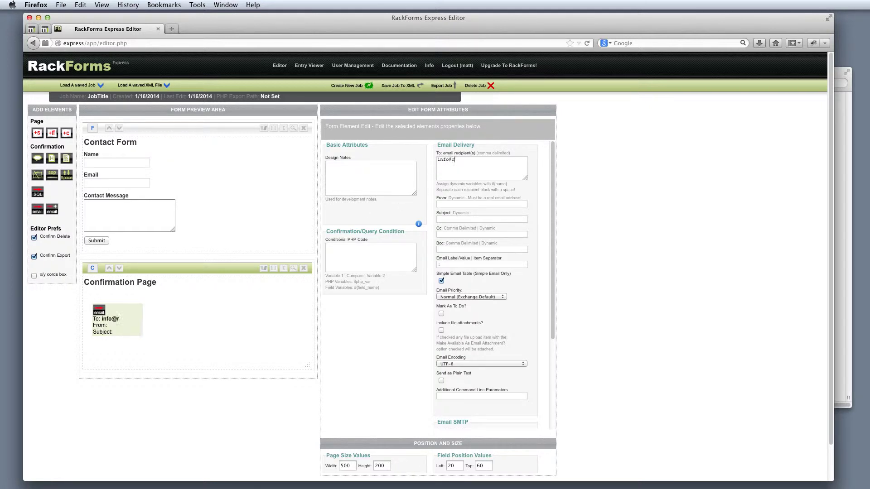
pyautogui.press('super+a')
pyautogui.press('super+c')
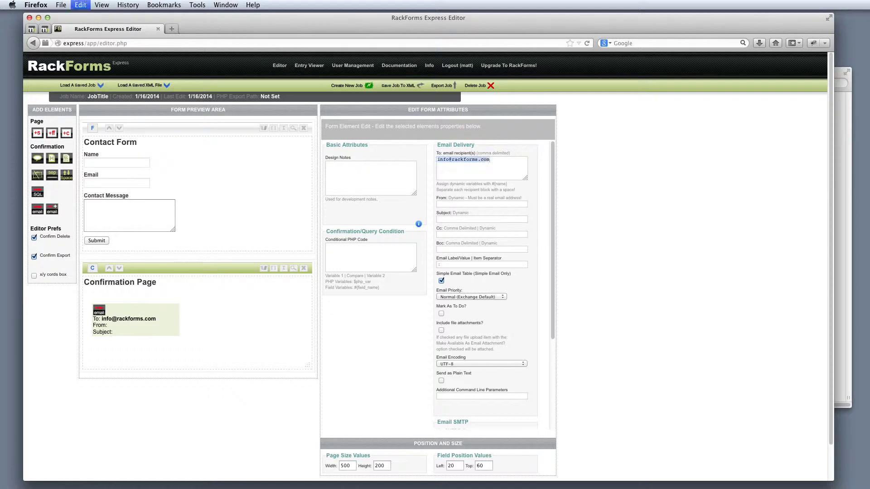
pyautogui.click(455, 219)
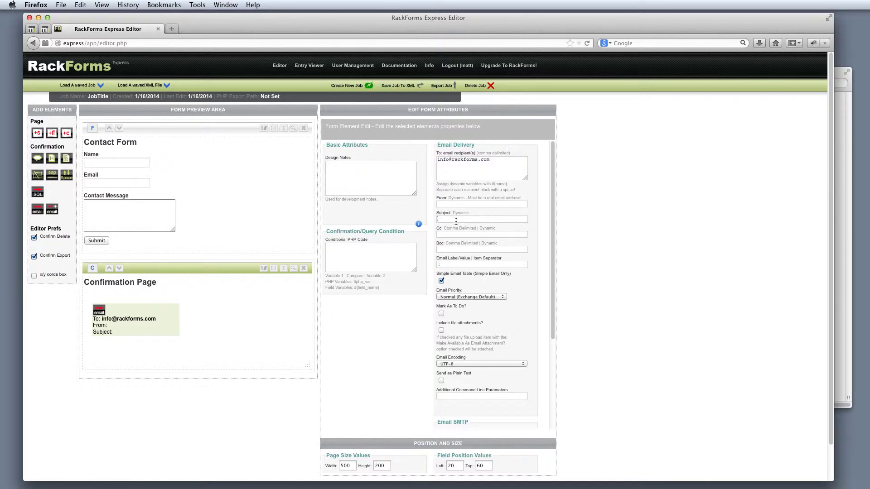
pyautogui.press('super+v')
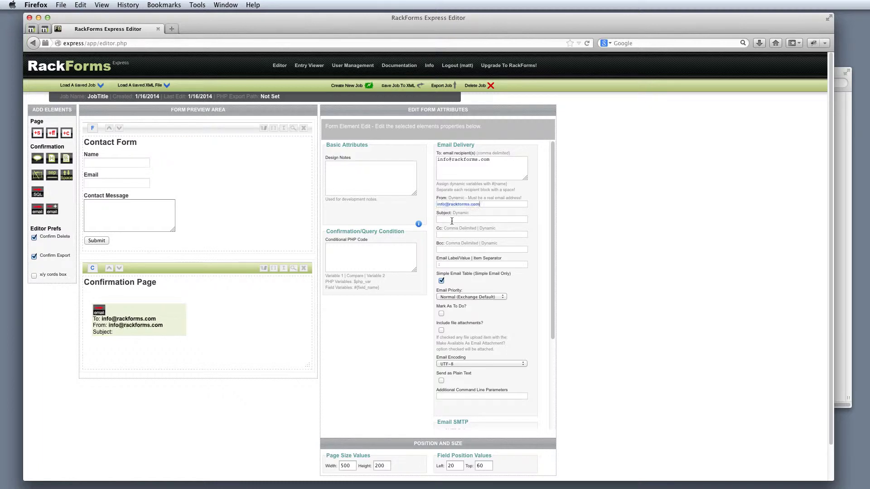
pyautogui.write('Contact Form')
# - Preview the form, fill Name and Email from saved entries, and type 'Sample Message'
pyautogui.click(508, 161)
pyautogui.click(293, 129)
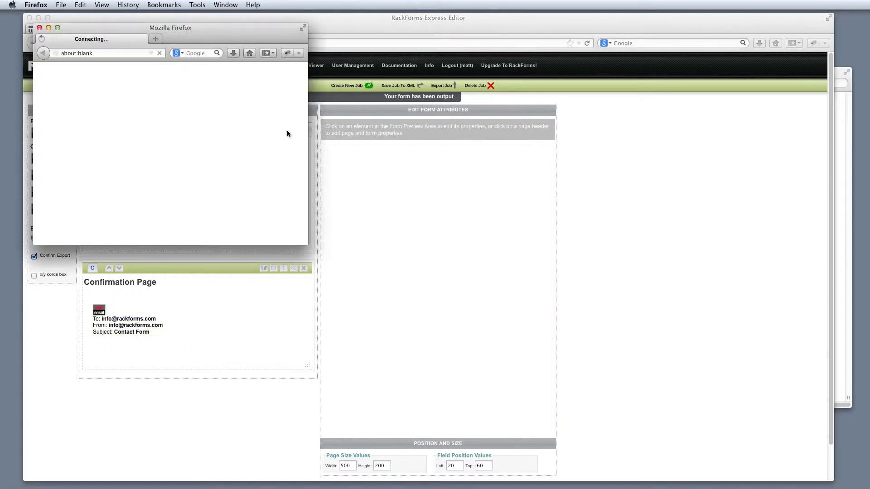
pyautogui.moveTo(186, 27); pyautogui.dragTo(348, 178)
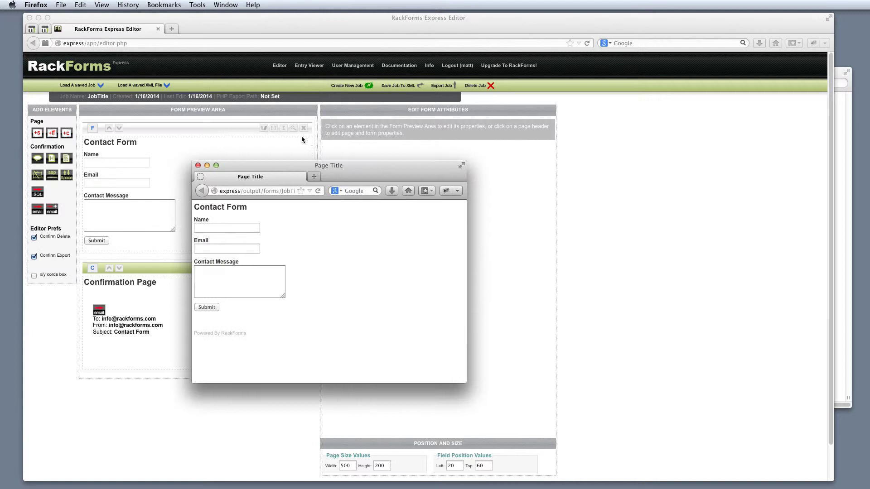
pyautogui.click(208, 226)
pyautogui.click(208, 226)
pyautogui.click(213, 235)
pyautogui.click(217, 249)
pyautogui.click(220, 258)
pyautogui.click(225, 280)
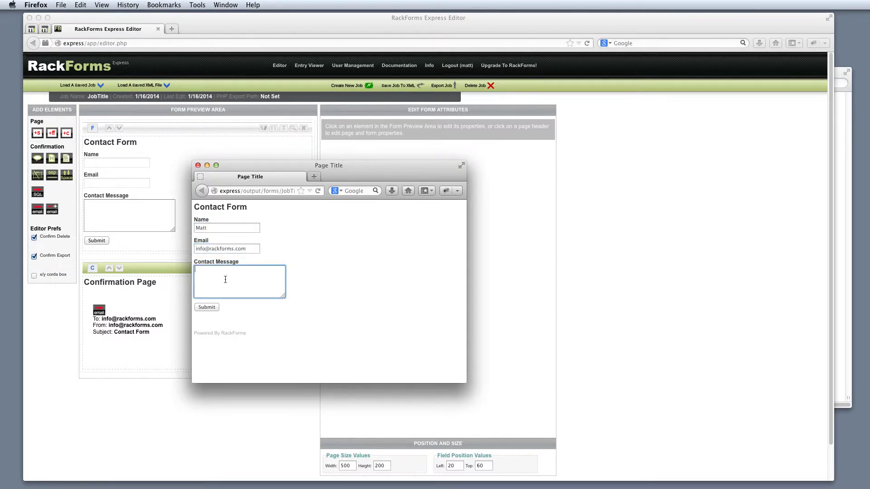
pyautogui.write('Sample Message')
# - Submit the test entry, close the confirmation window, and switch to Mail
pyautogui.click(207, 307)
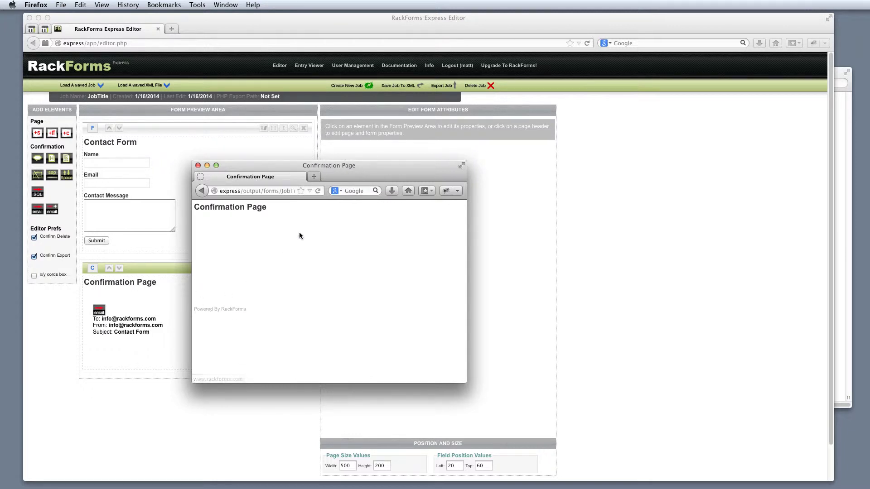
pyautogui.moveTo(275, 162); pyautogui.dragTo(306, 252)
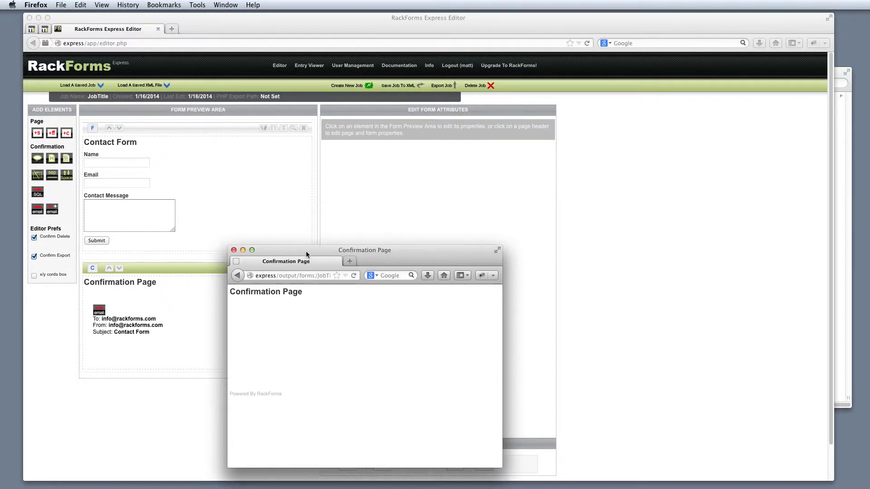
pyautogui.click(234, 250)
pyautogui.press('super+Tab')
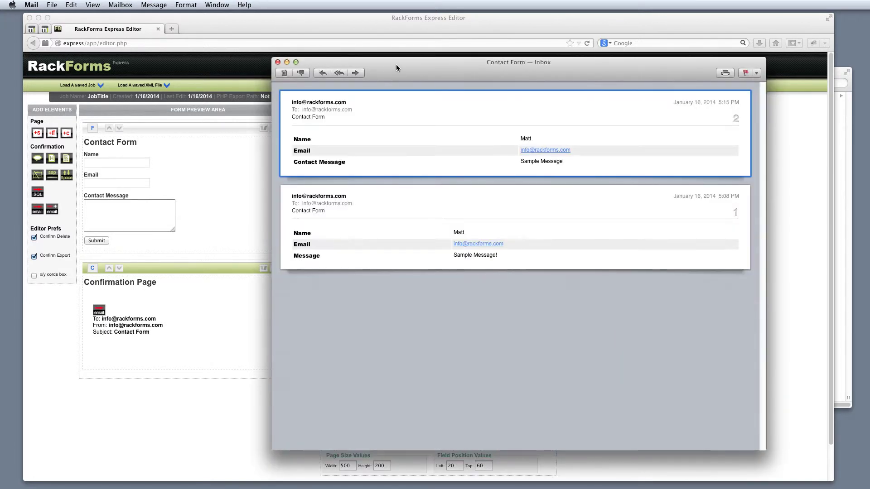
# - Check the new Contact Form email lists the submitted name, email and 'Sample Message', then close the inbox
pyautogui.moveTo(400, 65); pyautogui.dragTo(383, 90)
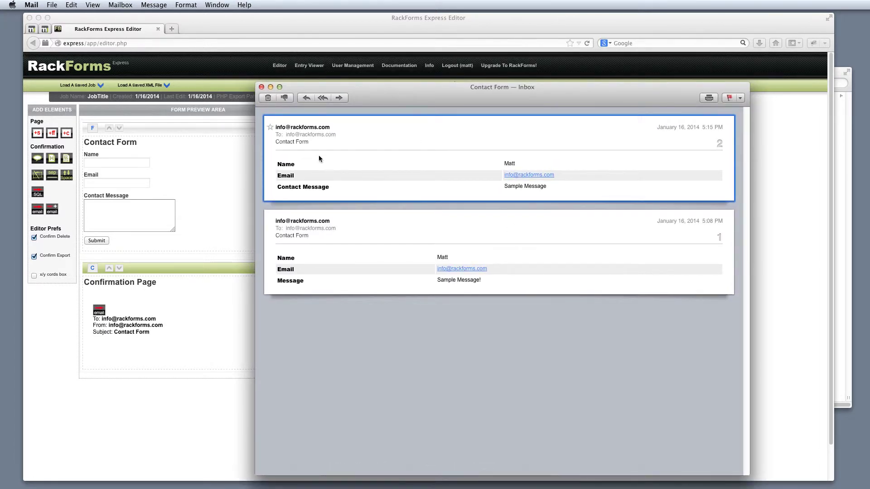
pyautogui.moveTo(302, 186); pyautogui.dragTo(412, 184)
pyautogui.click(567, 185)
pyautogui.click(261, 87)
# - Start a new empty job with a sortable form page and a confirmation page
pyautogui.click(354, 90)
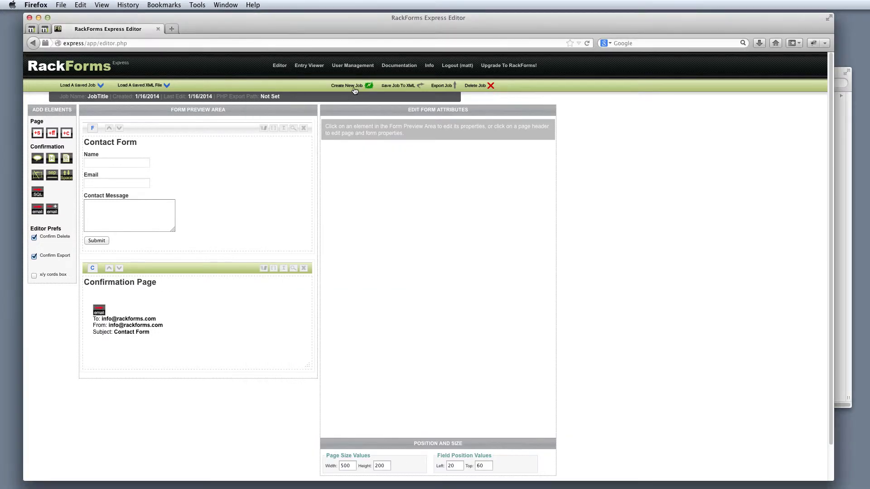
pyautogui.press('Return')
pyautogui.press('Return')
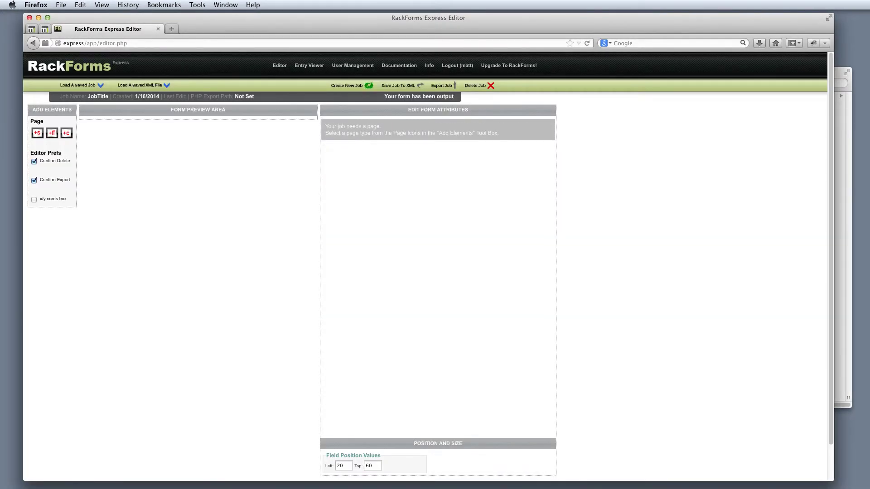
pyautogui.click(40, 137)
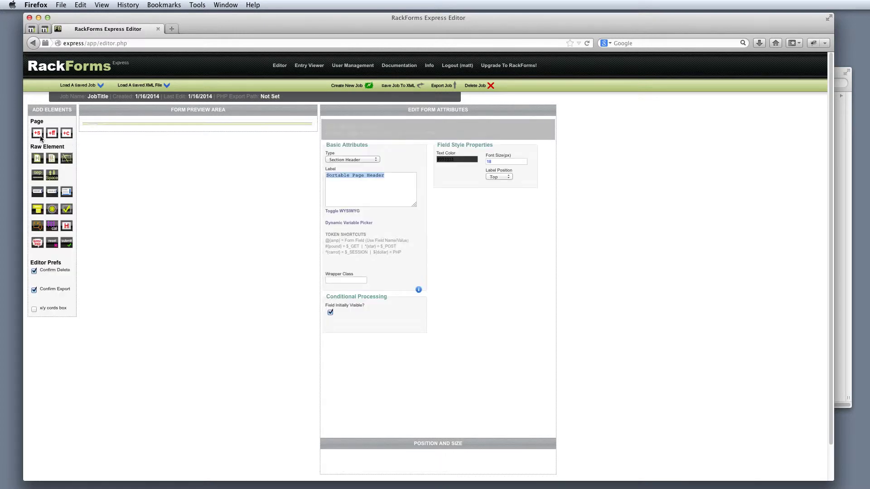
pyautogui.click(69, 134)
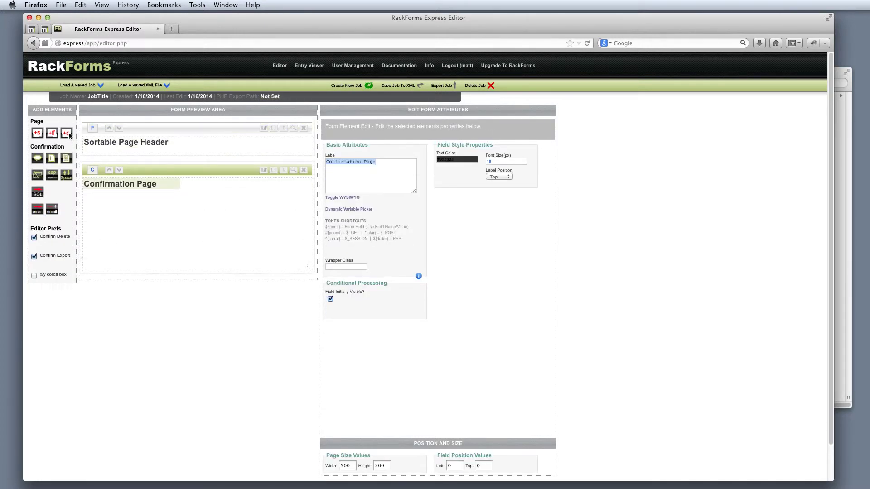
# - Add a Text field, a Text area and a Submit button to the form page
pyautogui.click(156, 129)
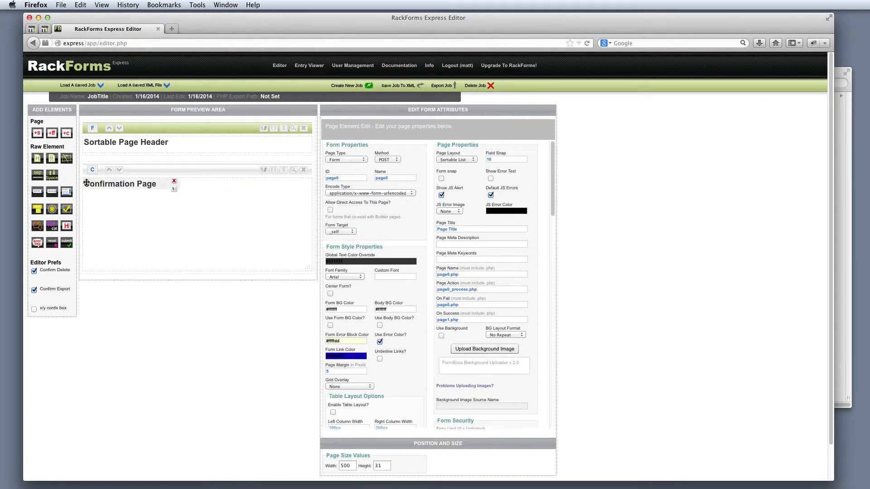
pyautogui.click(40, 193)
pyautogui.click(63, 193)
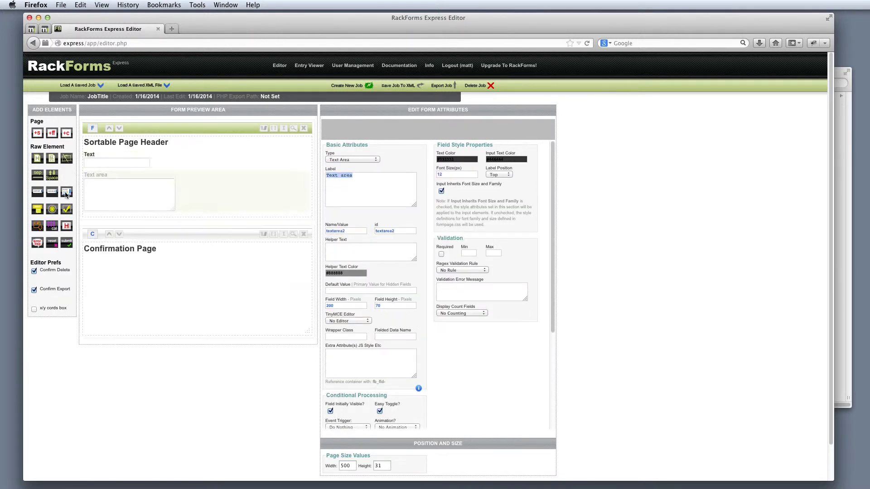
pyautogui.click(66, 244)
pyautogui.click(144, 249)
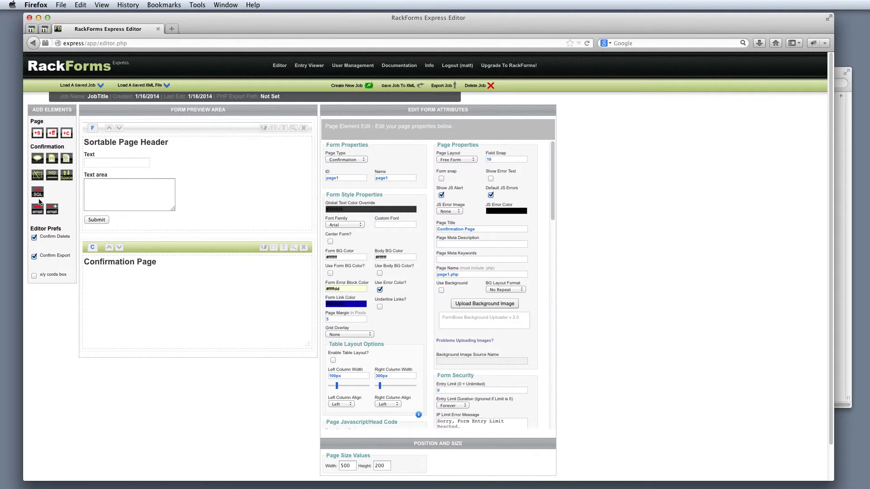
# - Rename the job to contact-form and output the form to a preview
pyautogui.click(99, 97)
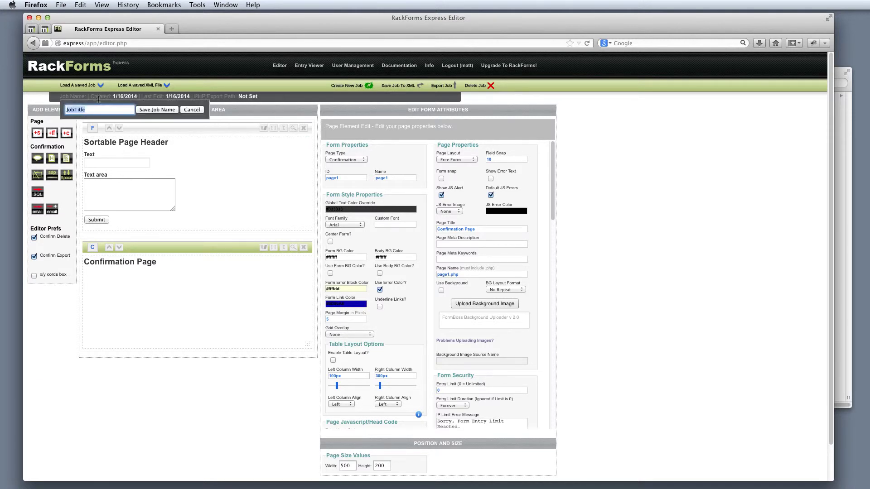
pyautogui.write('contact-form')
pyautogui.press('Return')
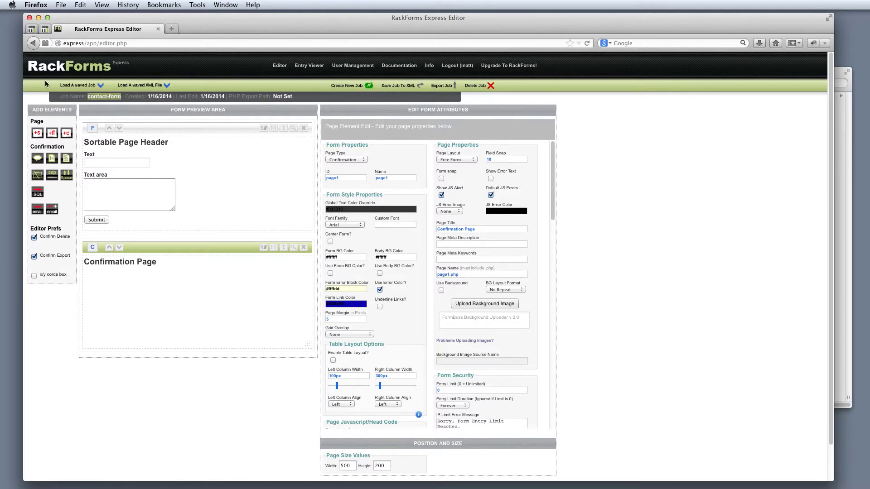
pyautogui.click(294, 128)
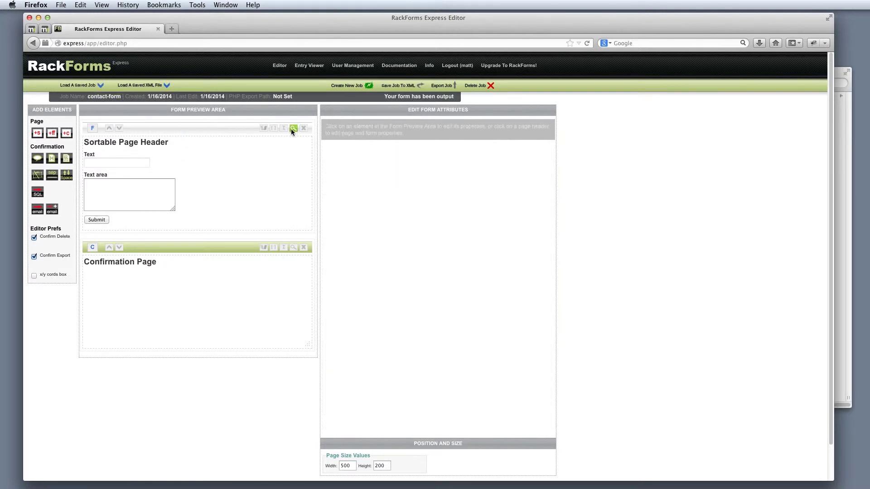
pyautogui.click(40, 28)
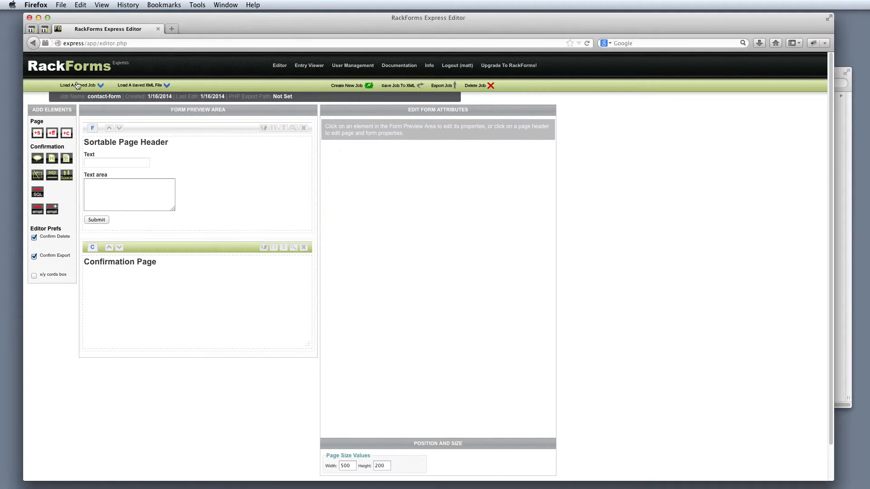
# - Reload the contact-form job from the Load A Saved Job list
pyautogui.click(79, 88)
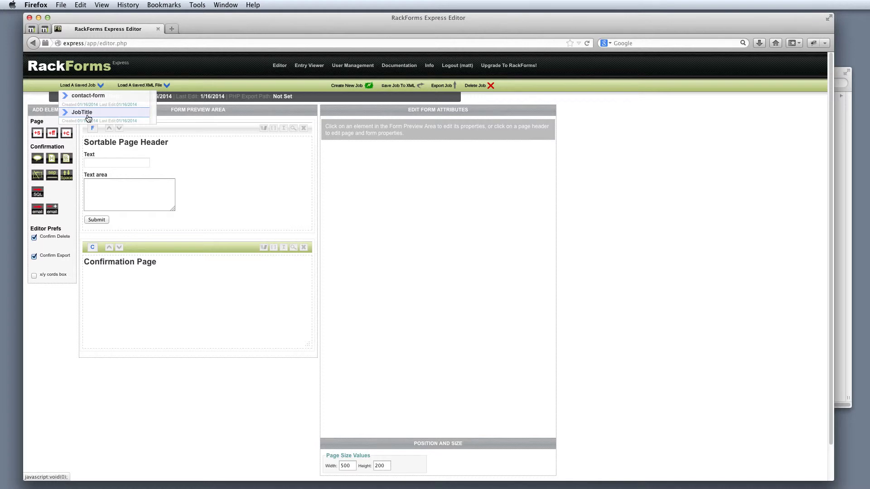
pyautogui.click(88, 105)
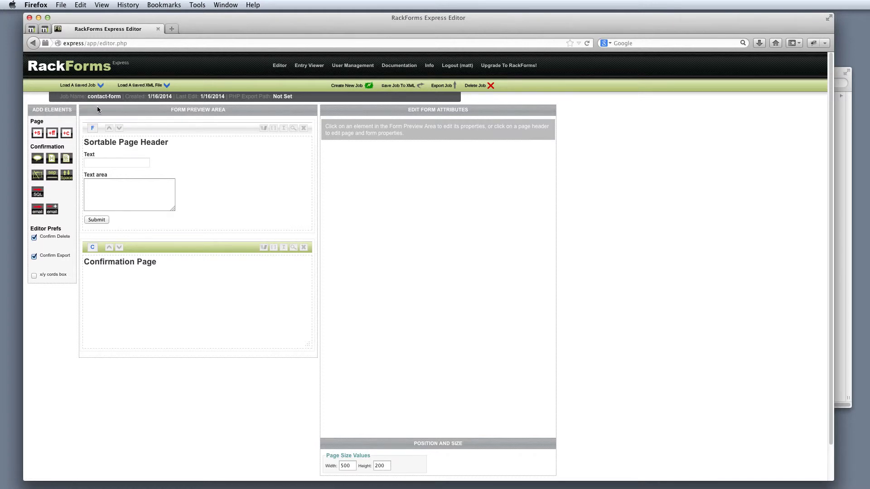
pyautogui.click(93, 86)
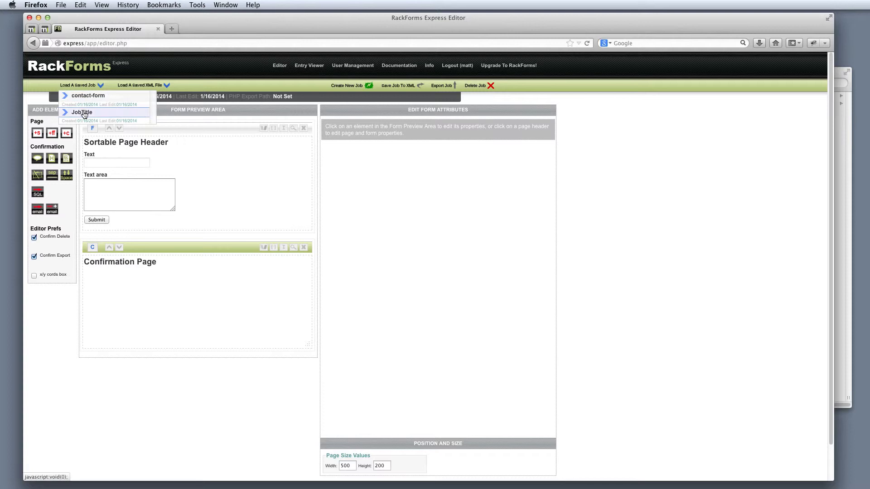
pyautogui.click(98, 95)
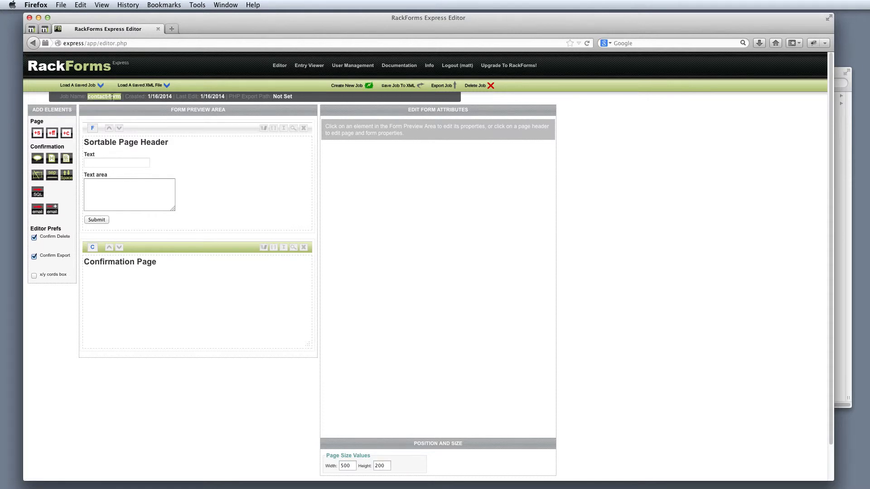
pyautogui.click(77, 86)
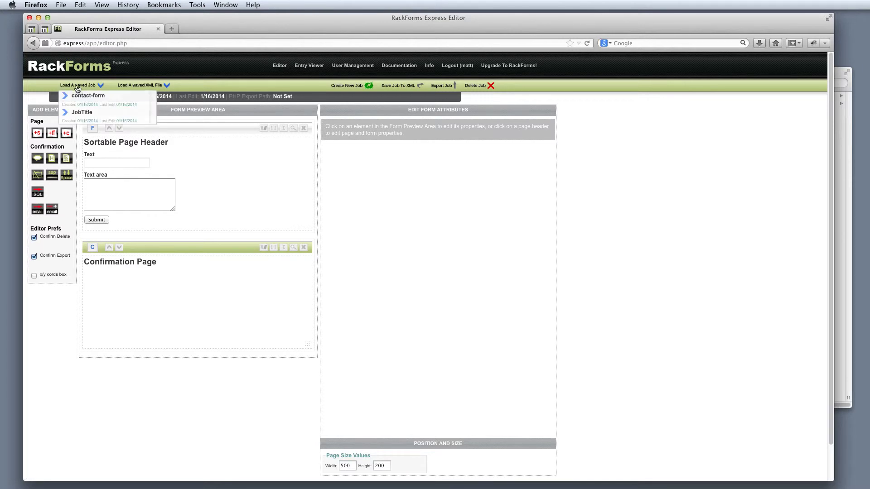
pyautogui.click(97, 97)
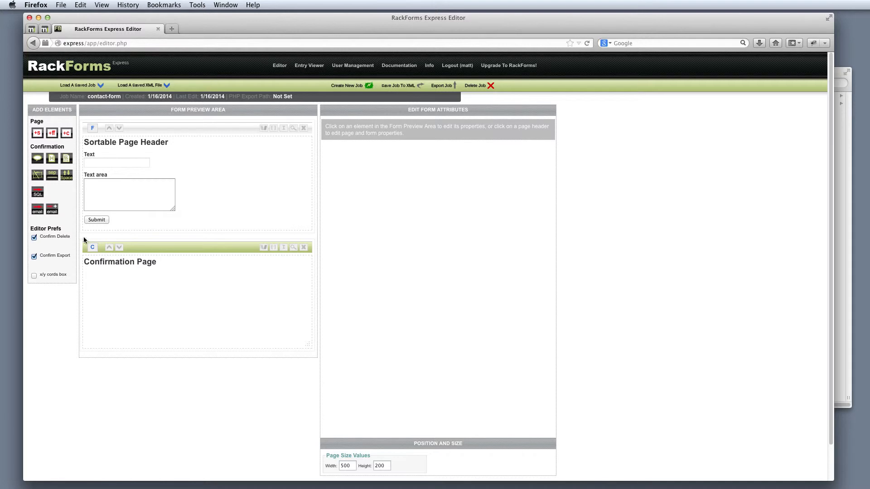
# - Add Send Result to RackForms SQL to the confirmation page, then submit a test with a saved name and 'Contact Message!'
pyautogui.click(148, 245)
pyautogui.click(39, 195)
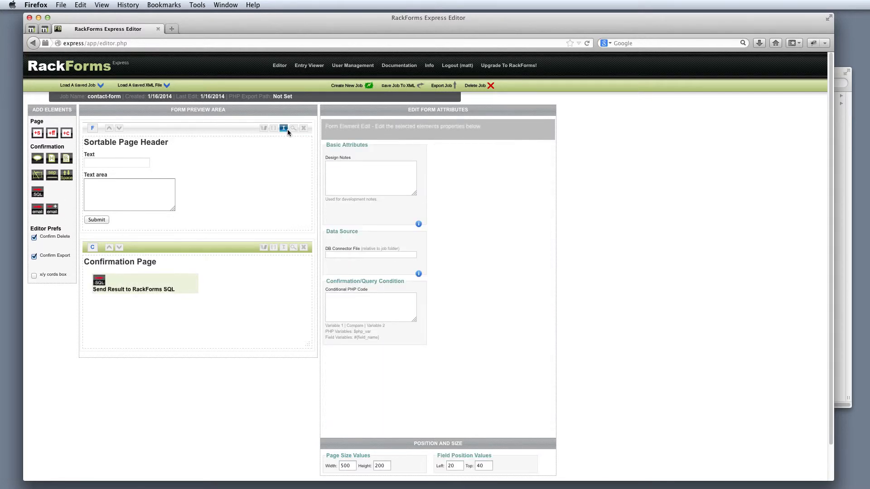
pyautogui.click(293, 129)
pyautogui.click(68, 90)
pyautogui.click(68, 91)
pyautogui.click(57, 100)
pyautogui.click(65, 118)
pyautogui.write('Contact Message')
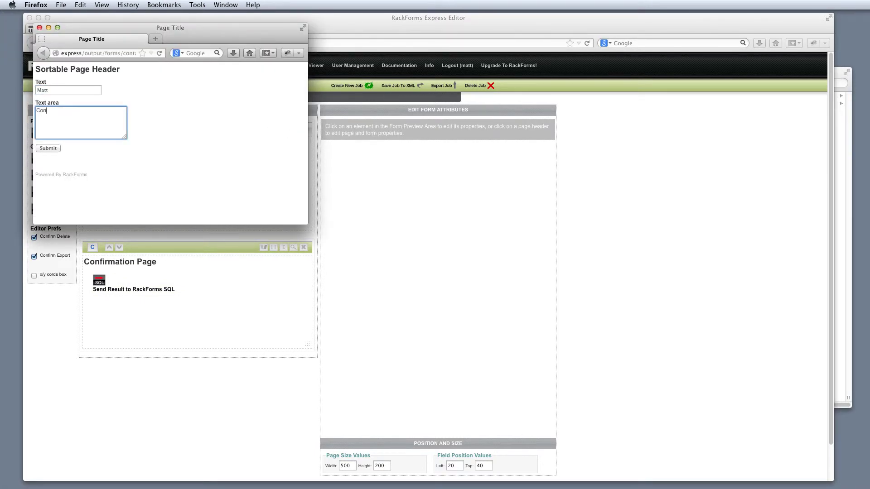
pyautogui.write('!')
pyautogui.click(47, 148)
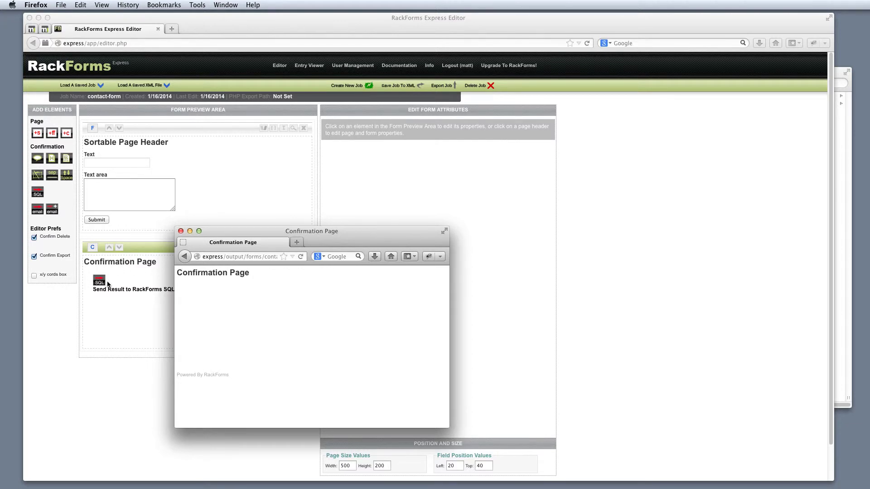
# - In the Entry Viewer, list the one stored contact-form submission, then return to the Editor
pyautogui.click(180, 231)
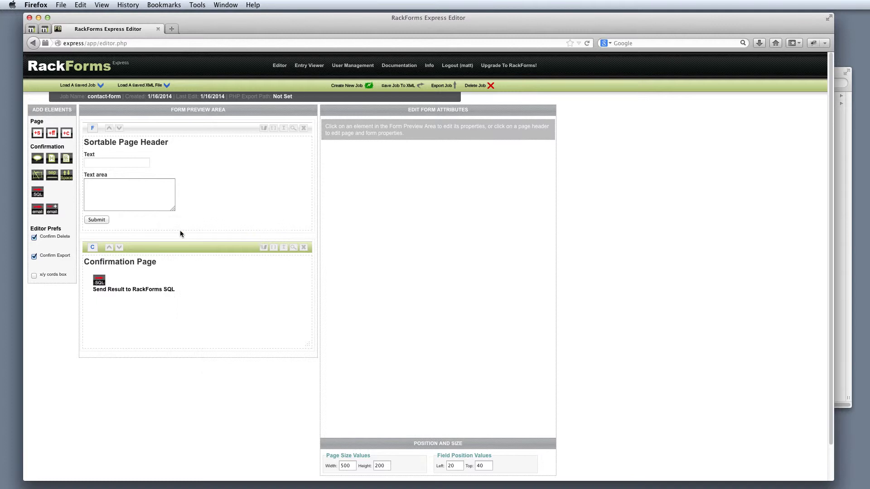
pyautogui.moveTo(273, 96); pyautogui.dragTo(294, 95)
pyautogui.click(309, 71)
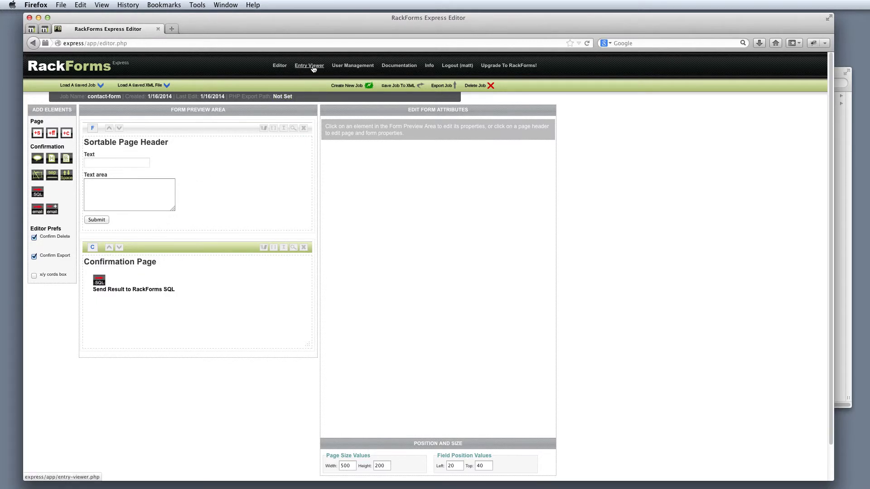
pyautogui.click(312, 68)
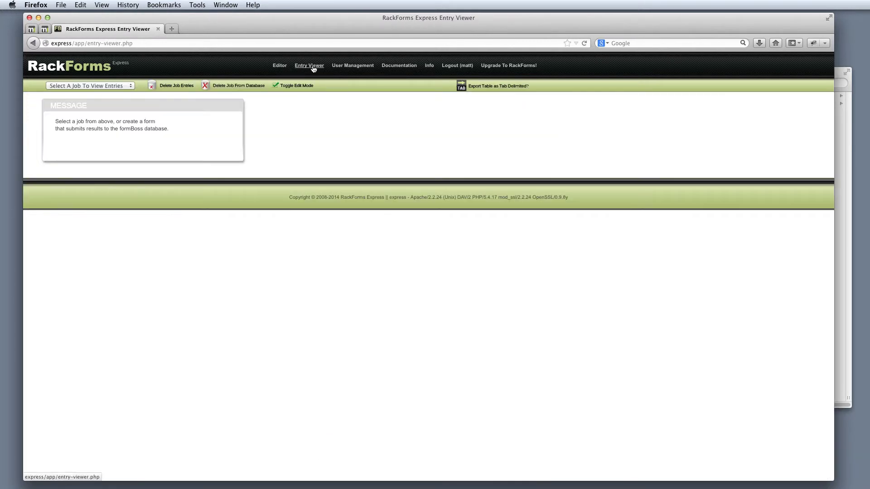
pyautogui.click(89, 86)
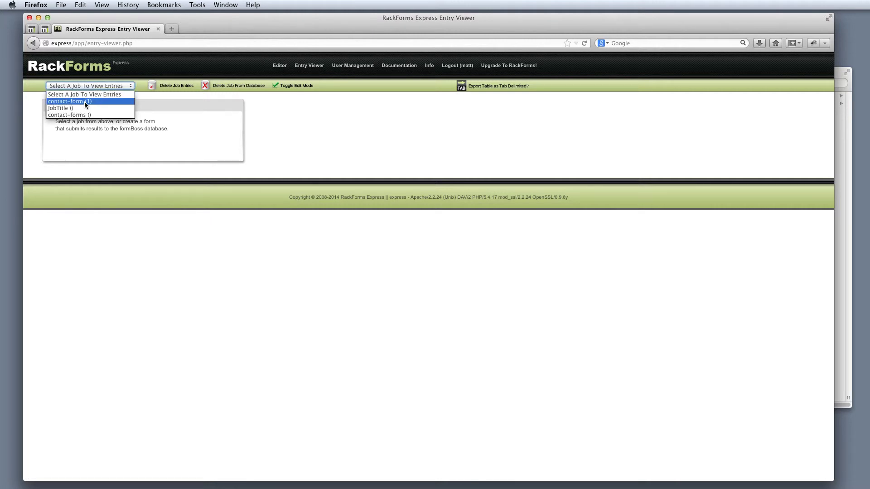
pyautogui.click(84, 101)
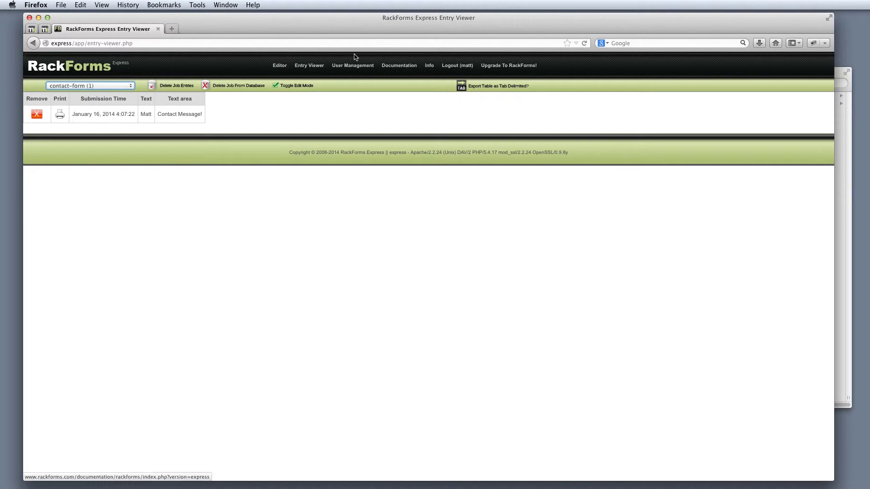
pyautogui.click(278, 66)
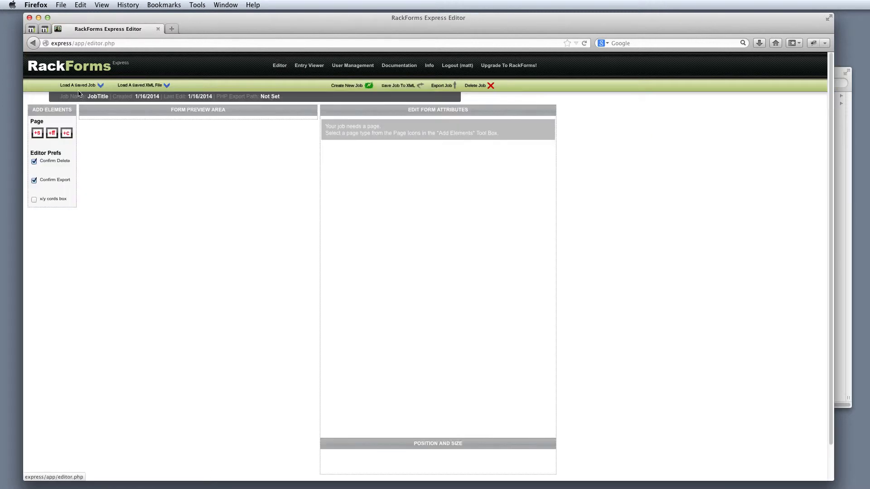
# - Reload the contact-form job and reposition the SQL element on its Confirmation Page
pyautogui.click(78, 85)
pyautogui.click(81, 113)
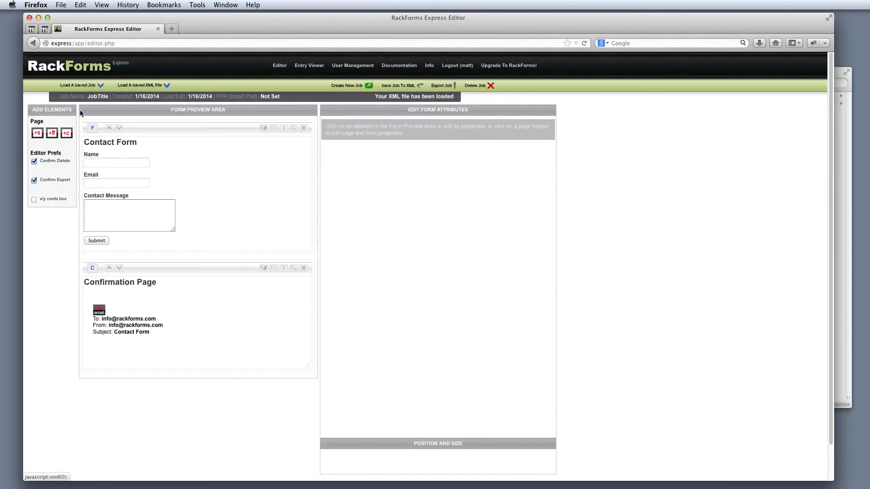
pyautogui.click(88, 86)
pyautogui.click(86, 96)
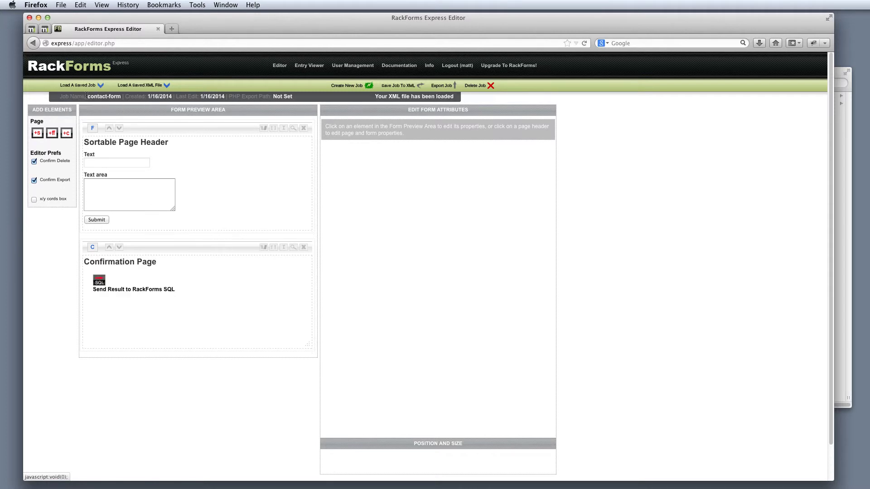
pyautogui.click(179, 130)
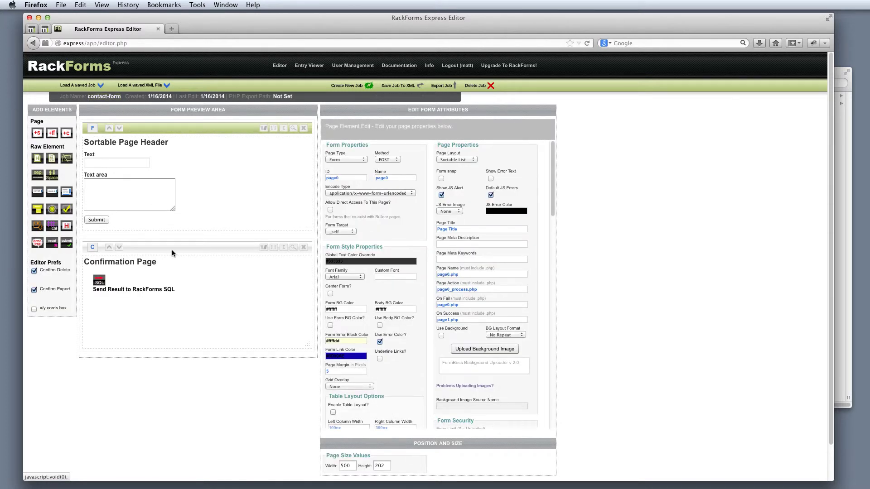
pyautogui.click(173, 249)
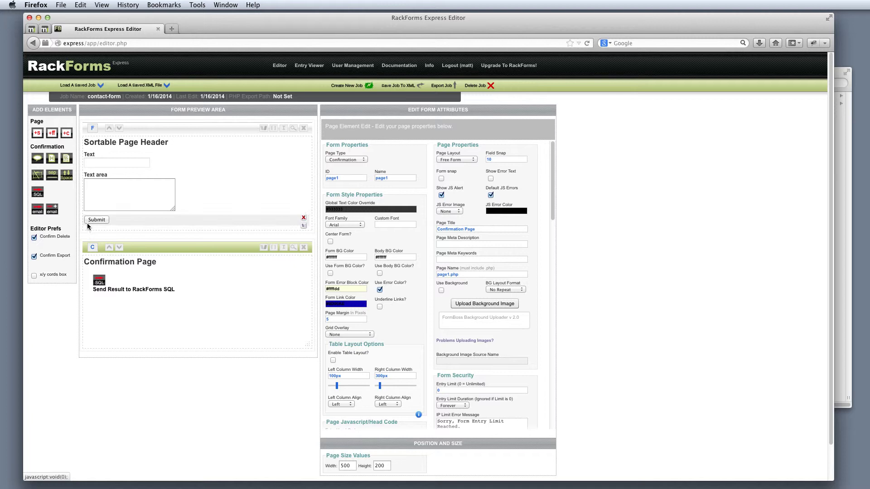
pyautogui.moveTo(113, 281); pyautogui.dragTo(114, 282)
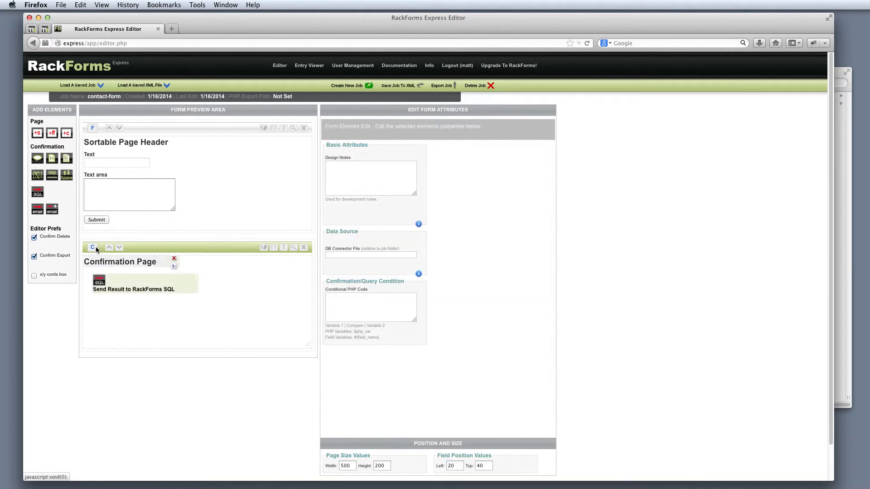
# - Add two email elements to the Confirmation Page and preview the form in a new window
pyautogui.click(42, 212)
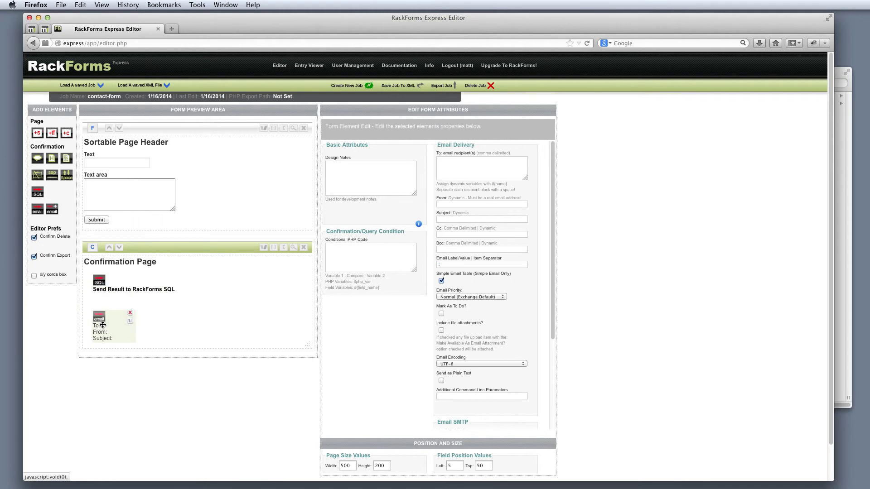
pyautogui.moveTo(99, 323)
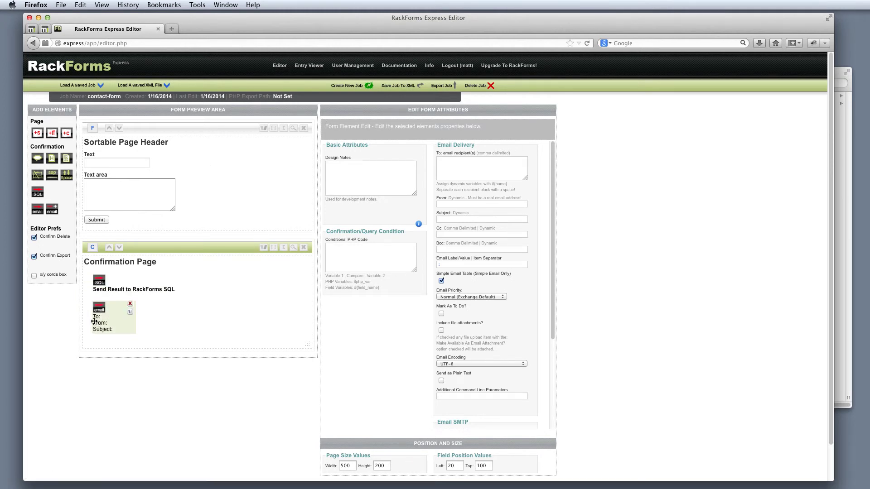
pyautogui.click(40, 212)
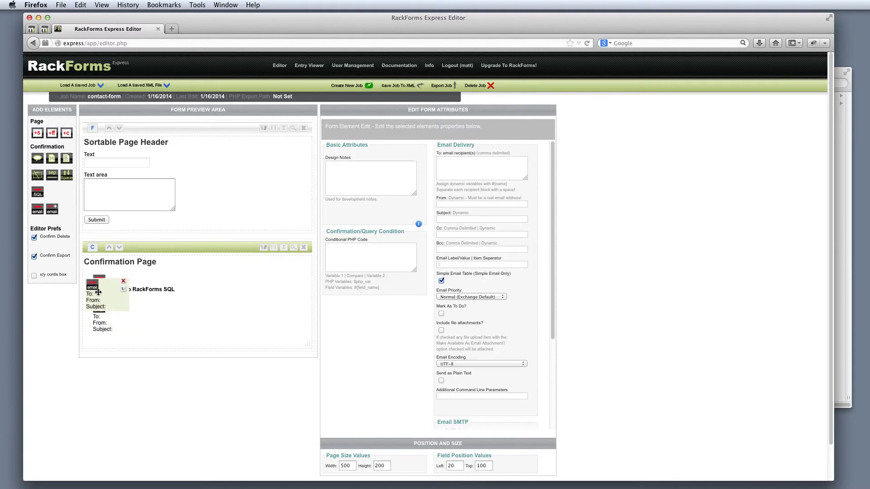
pyautogui.moveTo(207, 314)
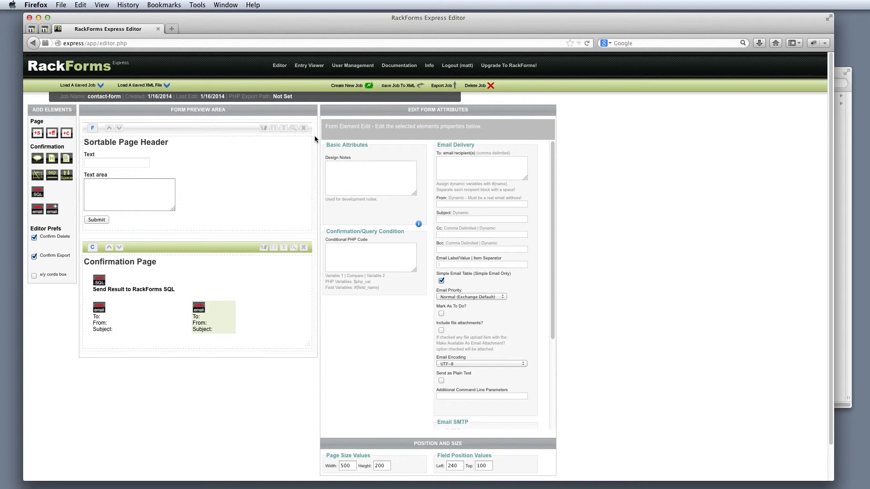
pyautogui.click(293, 129)
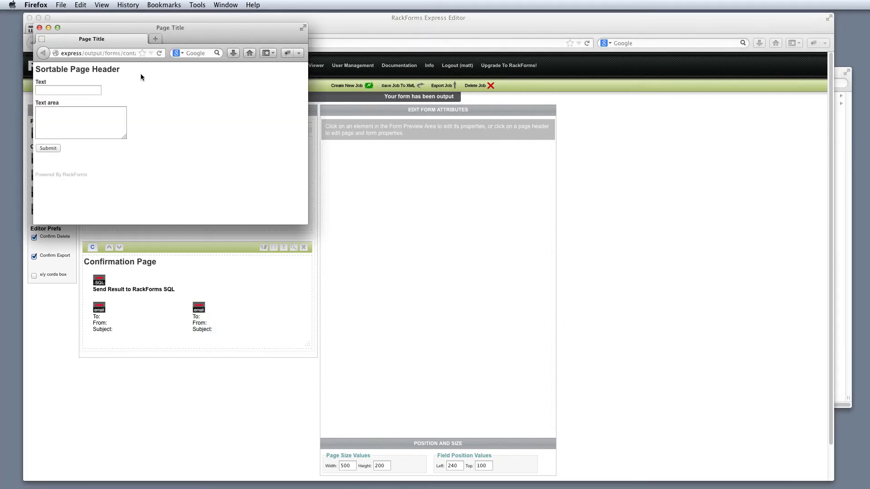
# - Copy the preview's web address, enlarge the preview window and select its footer text
pyautogui.click(122, 54)
pyautogui.press('super+c')
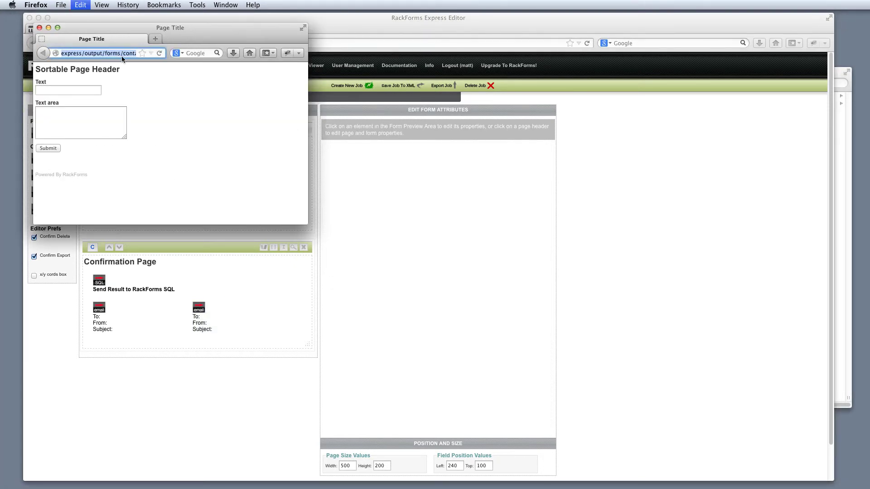
pyautogui.moveTo(307, 223); pyautogui.dragTo(556, 372)
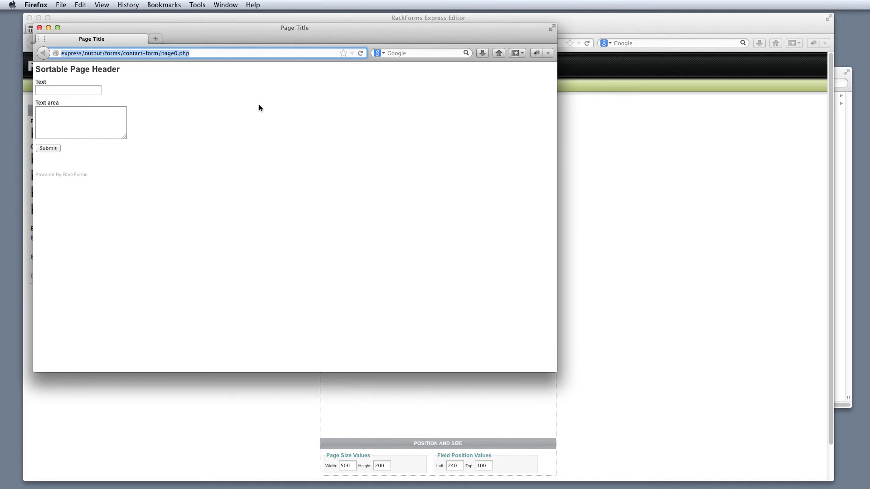
pyautogui.moveTo(183, 254); pyautogui.dragTo(33, 75)
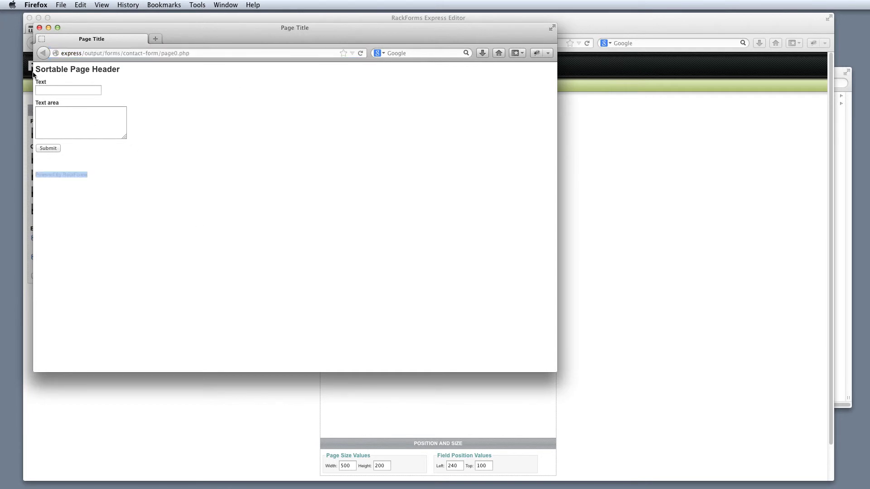
# - Recopy the preview address, close the preview and bring up a new Chrome window
pyautogui.click(202, 54)
pyautogui.press('super+c')
pyautogui.click(40, 28)
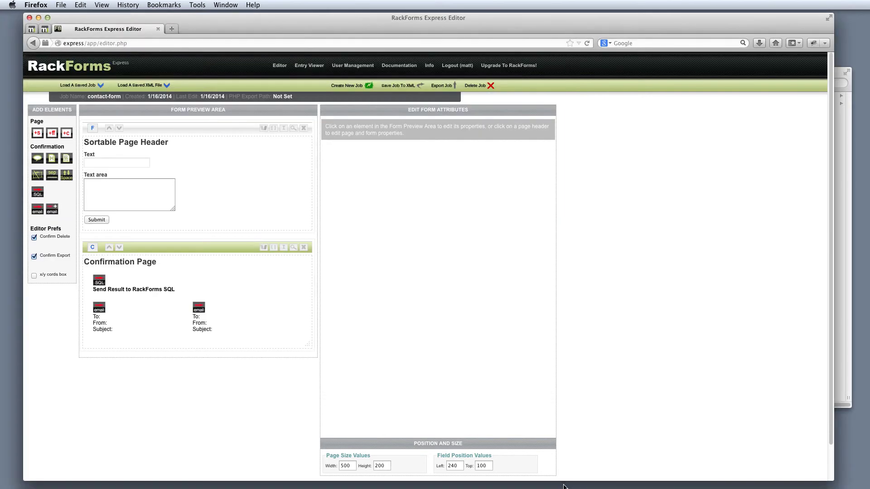
pyautogui.moveTo(360, 98); pyautogui.dragTo(274, 29)
# - Load the copied contact-form address in Chrome, select its Powered By RackForms footer, then close the window
pyautogui.press('super+v')
pyautogui.press('Return')
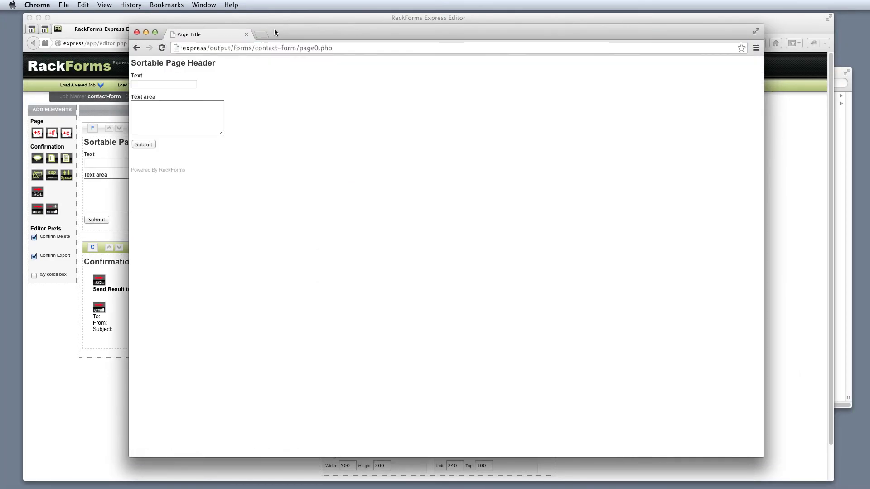
pyautogui.tripleClick(158, 170)
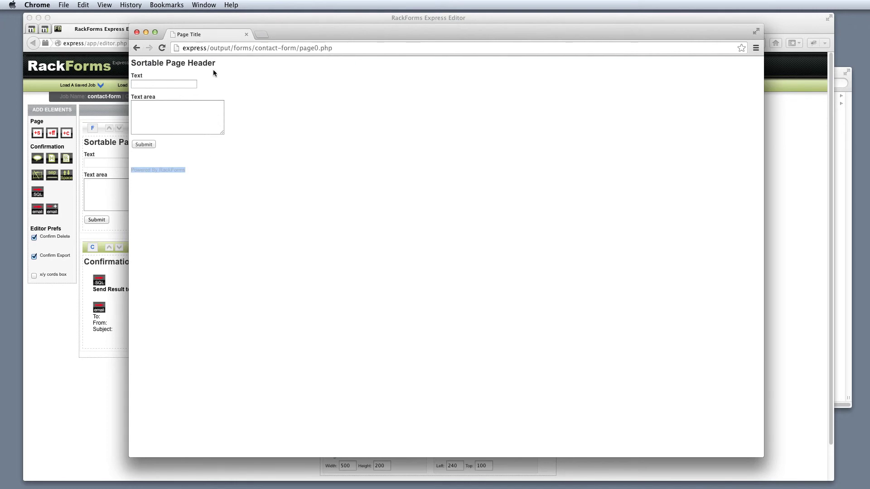
pyautogui.click(137, 33)
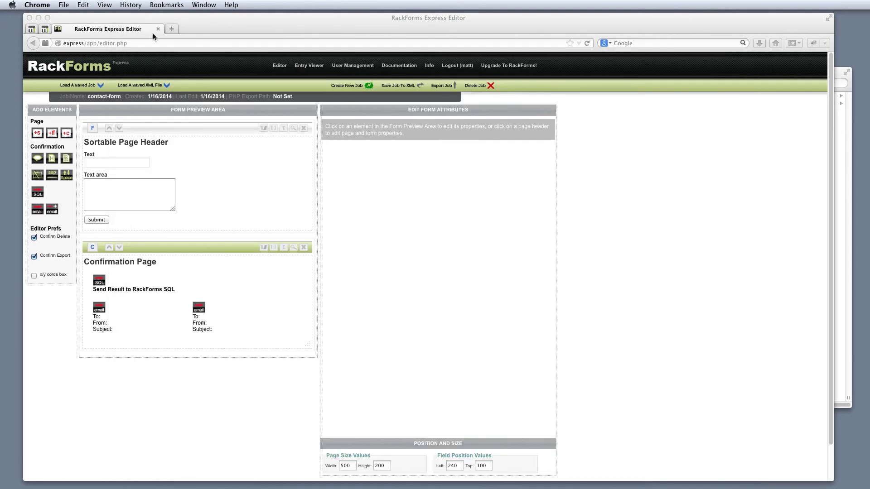
# - Copy contact-form's iframe embed code (height 289, width 507) and paste it into a text document
pyautogui.click(248, 137)
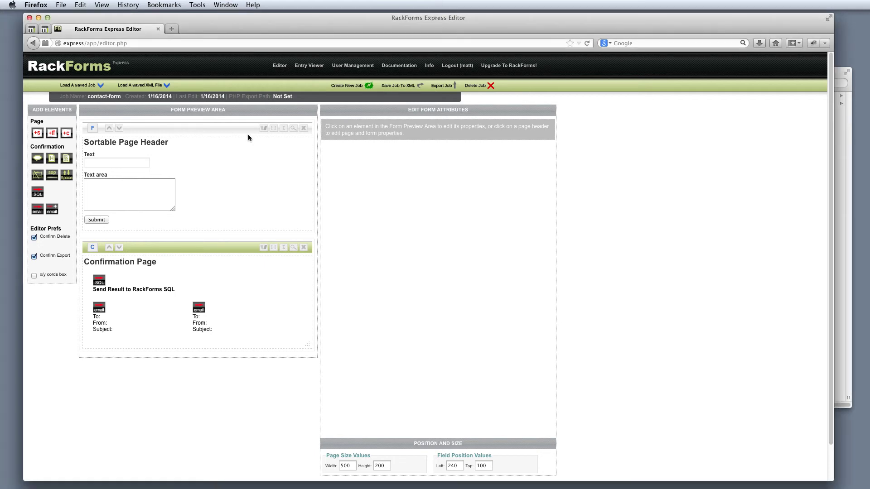
pyautogui.click(283, 128)
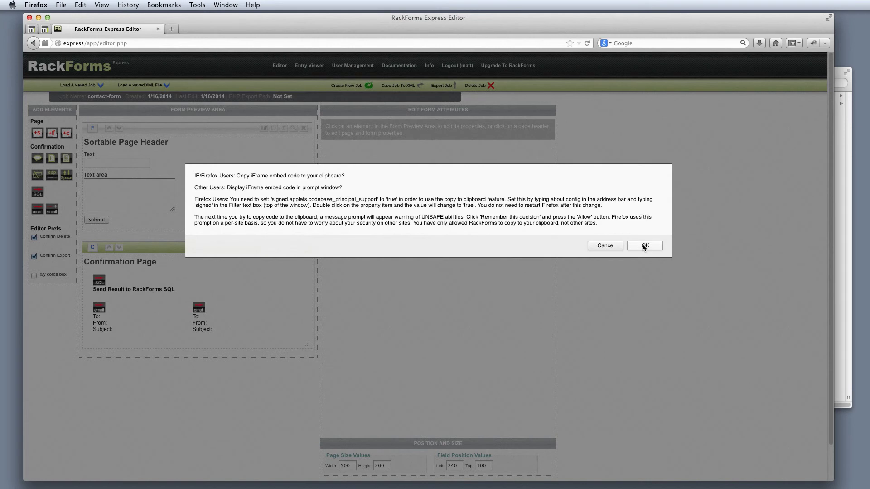
pyautogui.click(645, 245)
pyautogui.press('super+c')
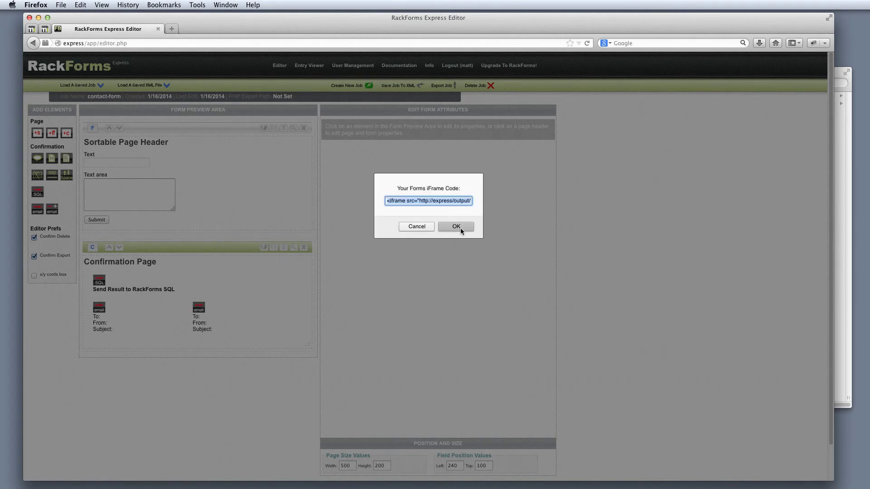
pyautogui.click(461, 228)
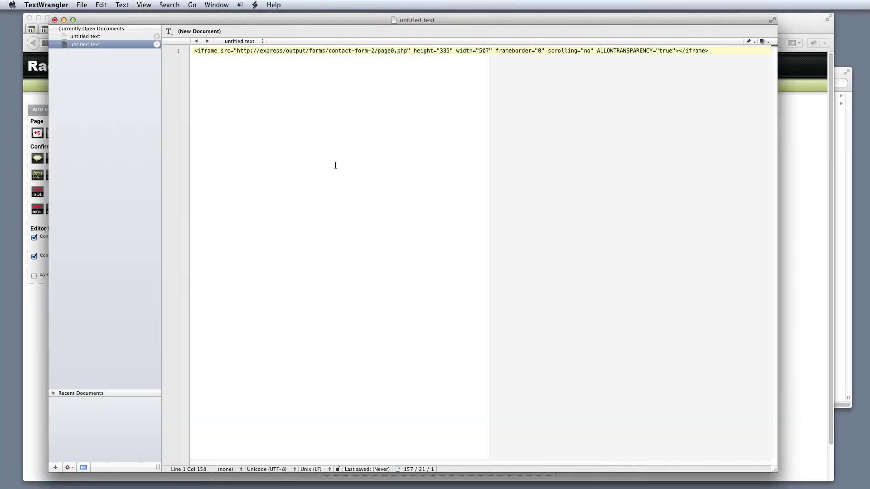
pyautogui.press('super+v')
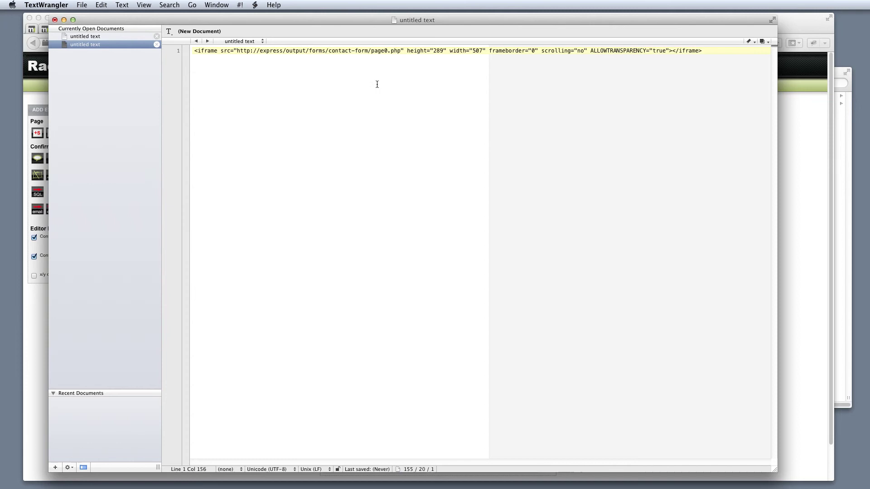
# - Select the pasted contact-form/page0.php iframe line in TextWrangler, then return to the RackForms editor
pyautogui.click(199, 53)
pyautogui.keyDown('shift'); pyautogui.click(727, 56); pyautogui.keyUp('shift')
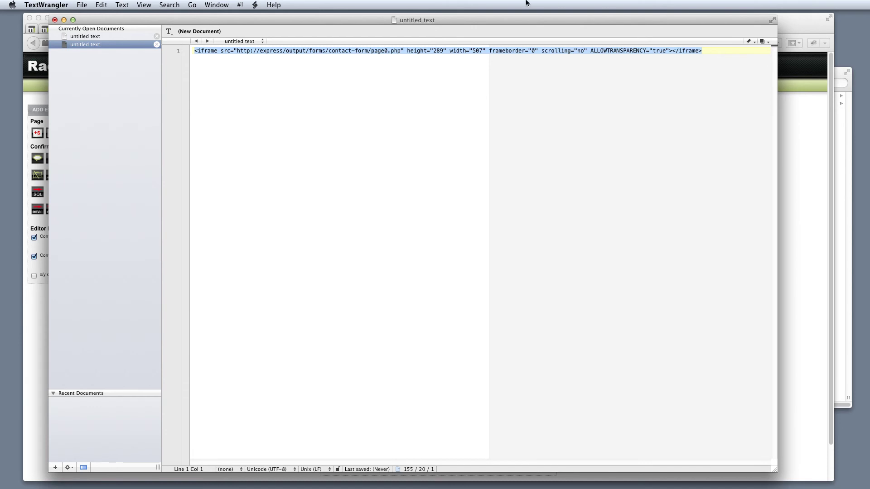
pyautogui.click(28, 79)
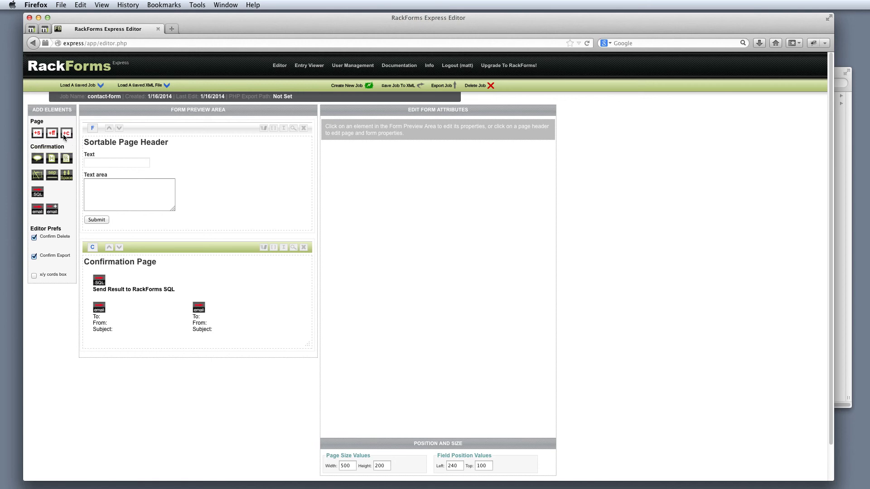
# - Check the form page's Sortable Page Header label, then open the page1.php Confirmation Page properties
pyautogui.click(172, 129)
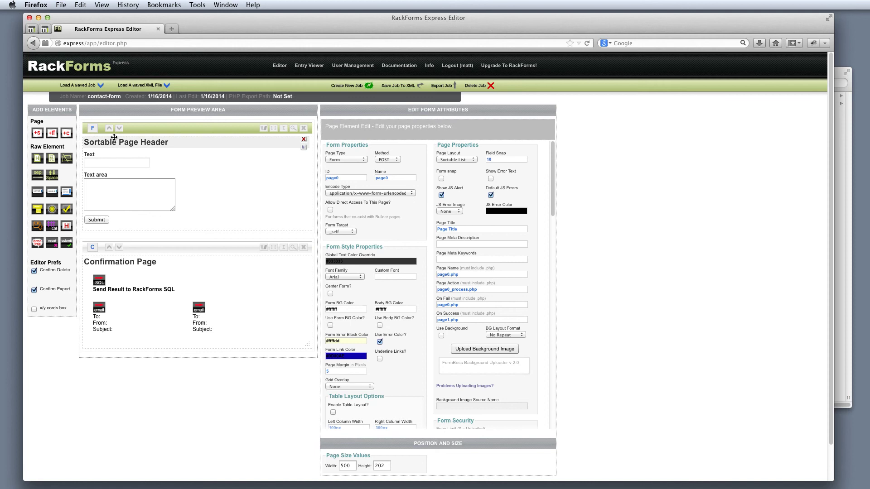
pyautogui.moveTo(114, 136); pyautogui.dragTo(199, 144)
pyautogui.tripleClick(390, 175)
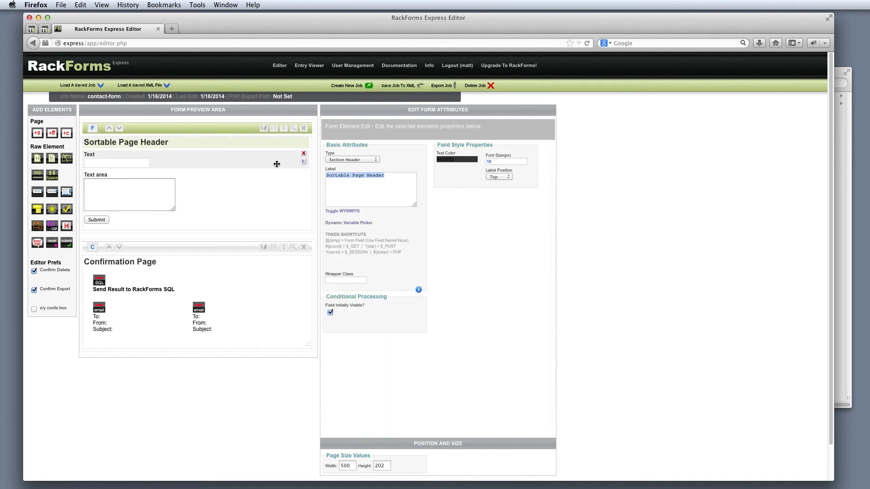
pyautogui.click(189, 248)
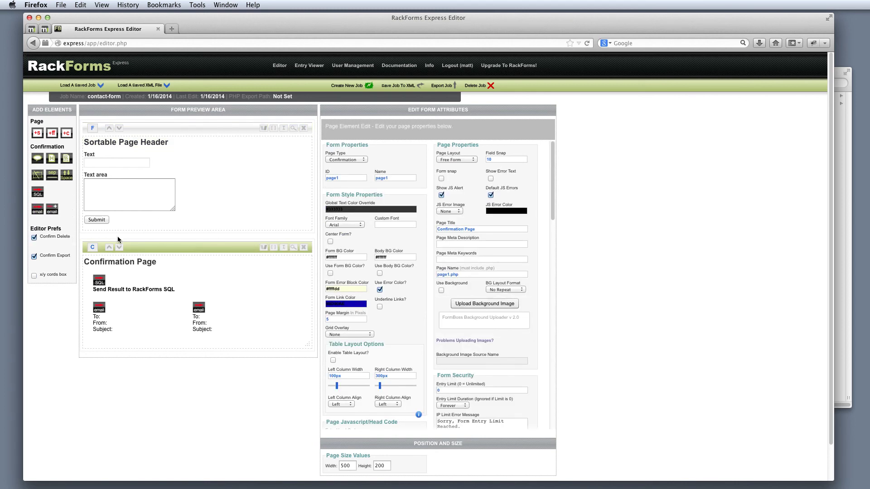
pyautogui.moveTo(120, 284)
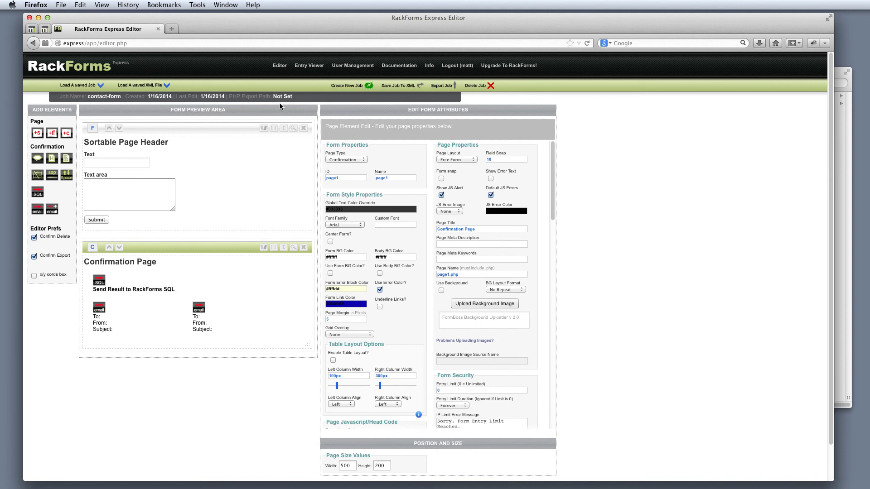